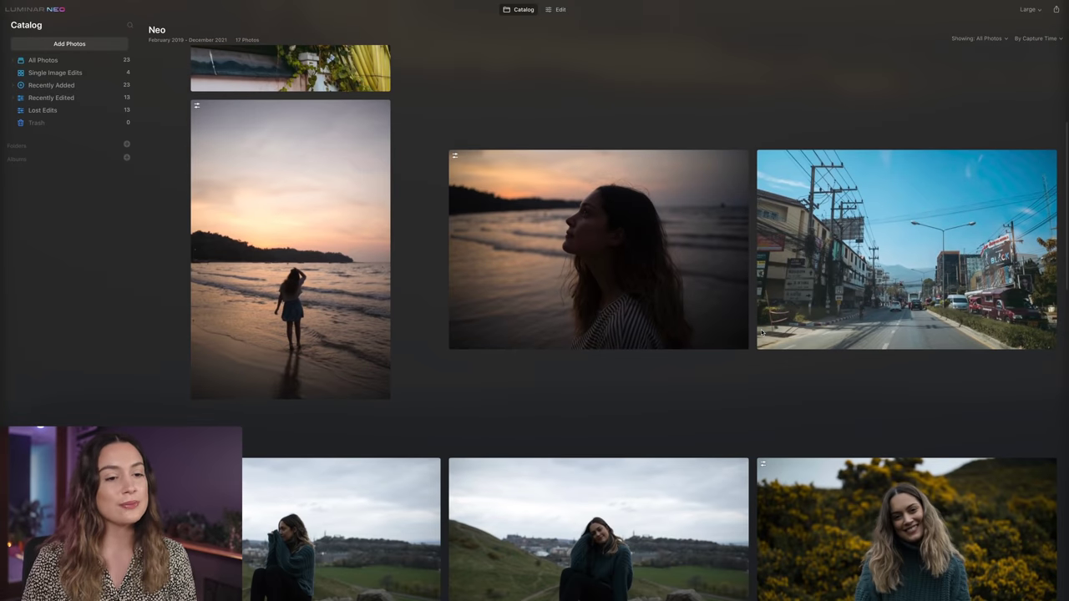
# Step: Scroll down through the Catalog grid to find the yellow-flowers portrait
pyautogui.scroll(-3, 761, 332)
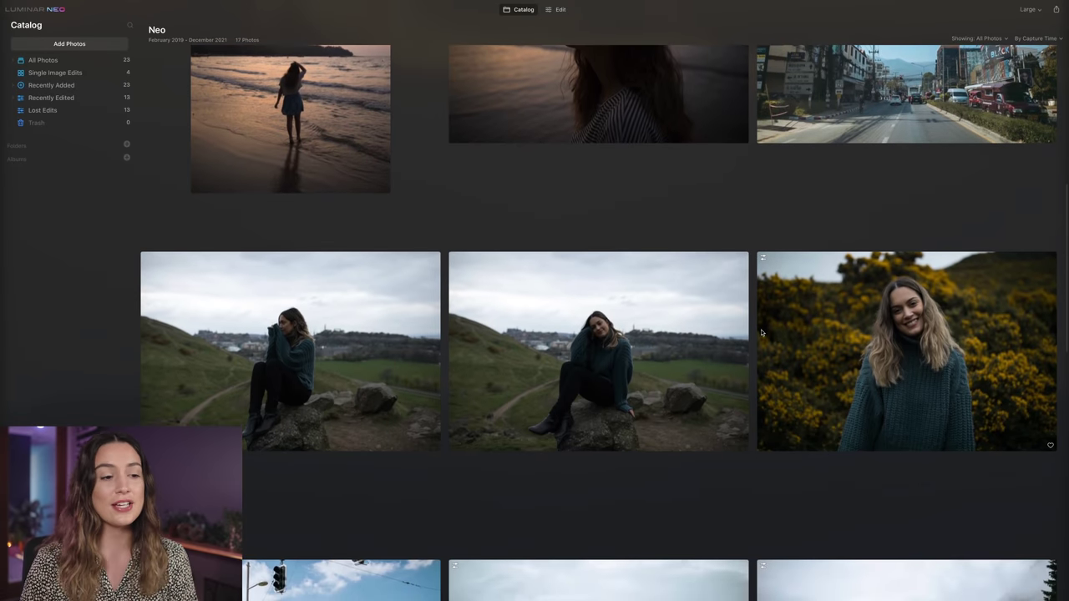
pyautogui.scroll(-3, 762, 333)
pyautogui.scroll(-2, 762, 333)
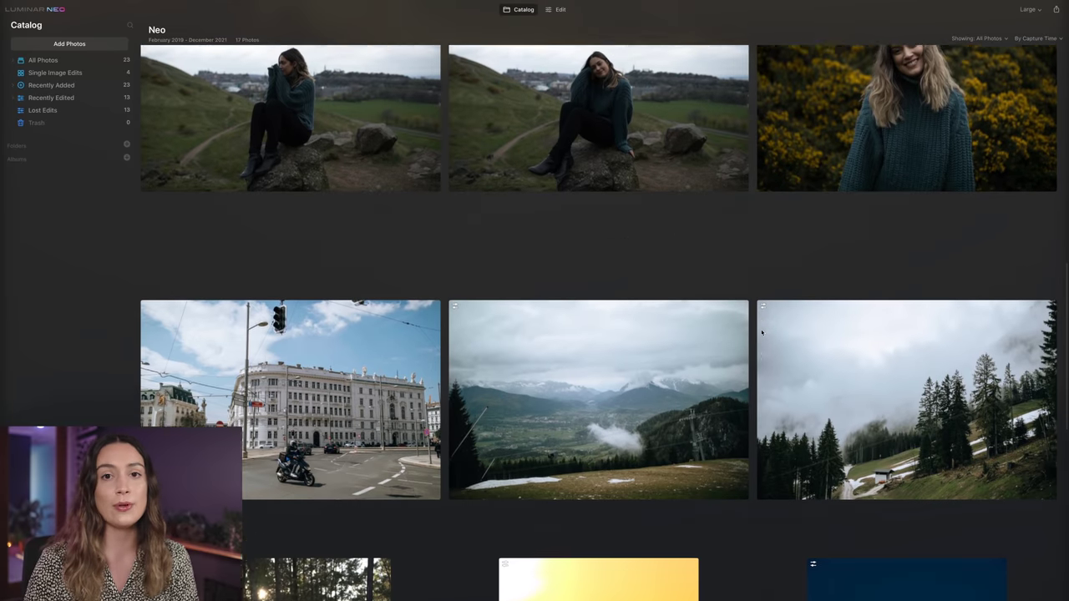
pyautogui.scroll(-2, 762, 332)
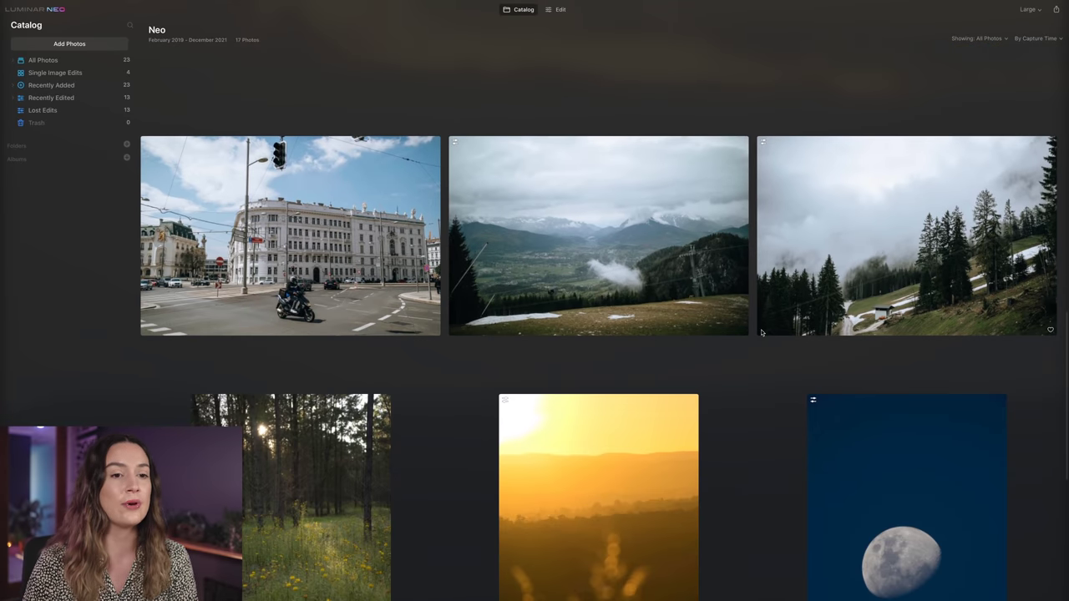
pyautogui.scroll(-3, 761, 331)
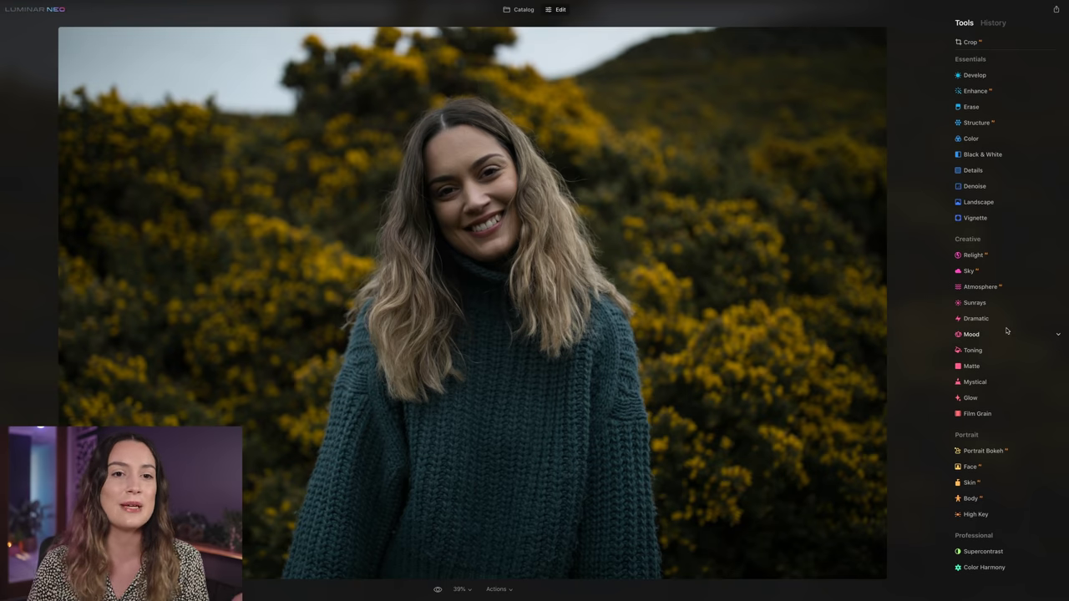
# Step: Set Enhance Accent to 70 and Relight to Brightness Near 45, Brightness Far 30
pyautogui.click(994, 94)
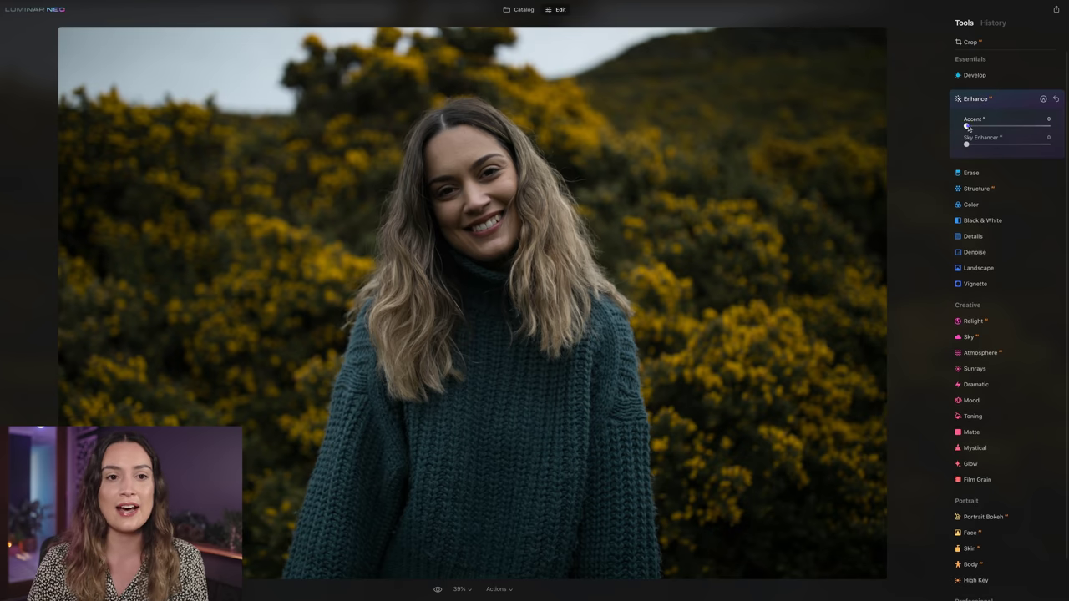
pyautogui.moveTo(968, 125); pyautogui.dragTo(1028, 127)
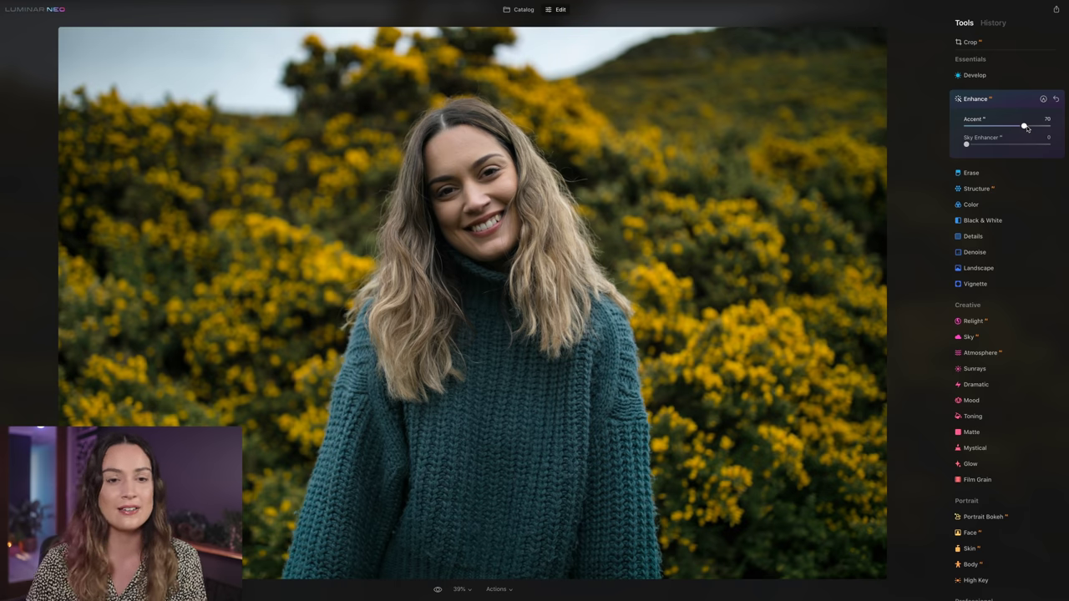
pyautogui.moveTo(1007, 290); pyautogui.dragTo(1048, 290)
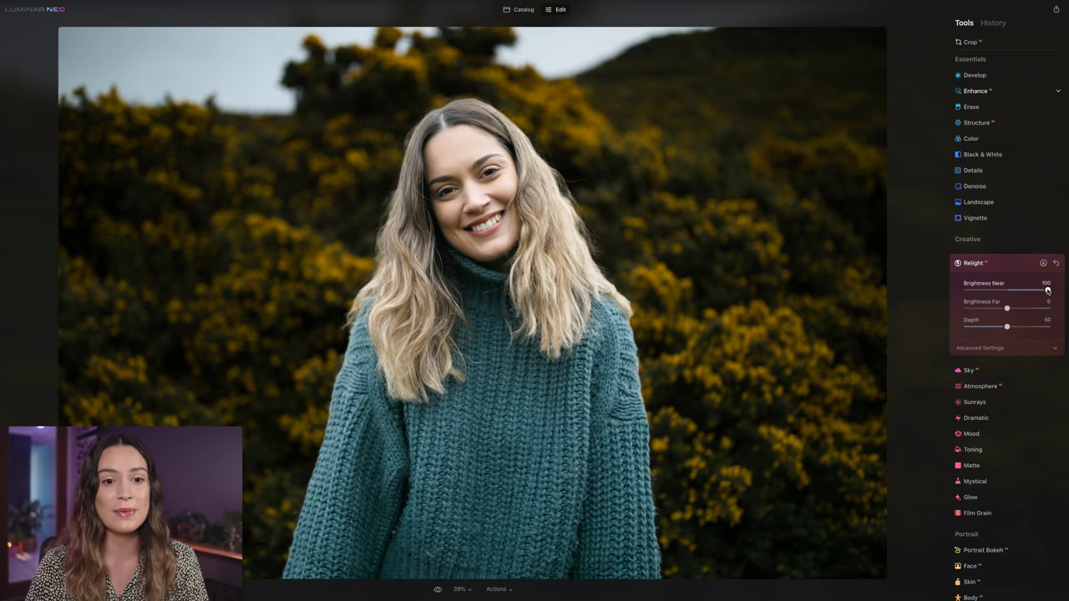
pyautogui.moveTo(1047, 290); pyautogui.dragTo(1019, 310)
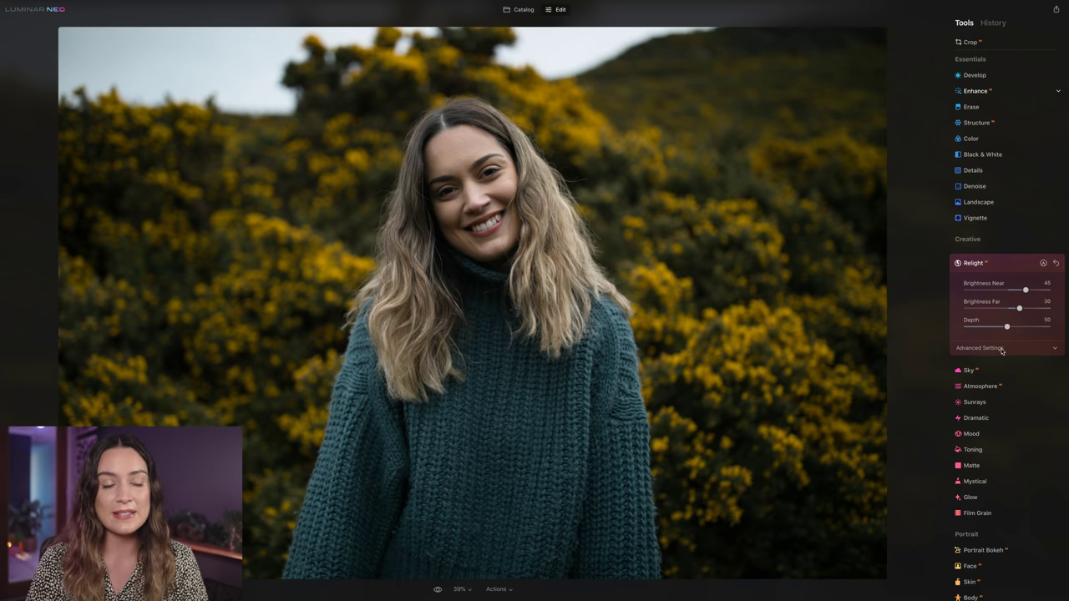
# Step: Set Warmth Near to 10 in Relight's Advanced Settings, leaving Warmth Far at 0
pyautogui.click(1023, 349)
pyautogui.scroll(-1, 1011, 359)
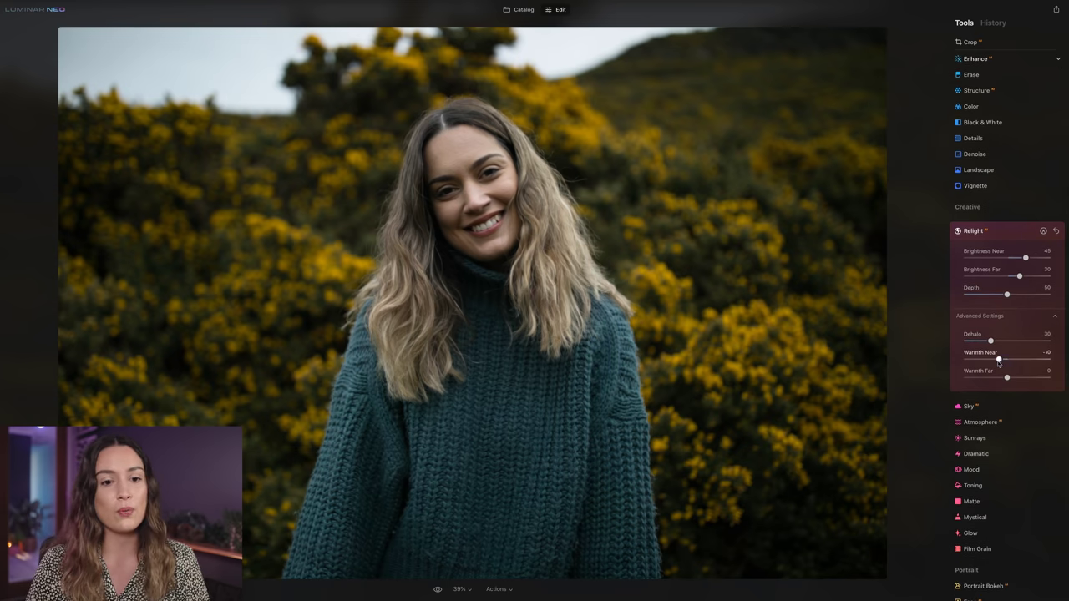
pyautogui.moveTo(1011, 376)
pyautogui.mouseDown()
pyautogui.moveTo(1034, 378)
pyautogui.moveTo(979, 378)
pyautogui.moveTo(1023, 379)
pyautogui.moveTo(993, 379)
pyautogui.moveTo(1007, 379)
pyautogui.mouseUp()
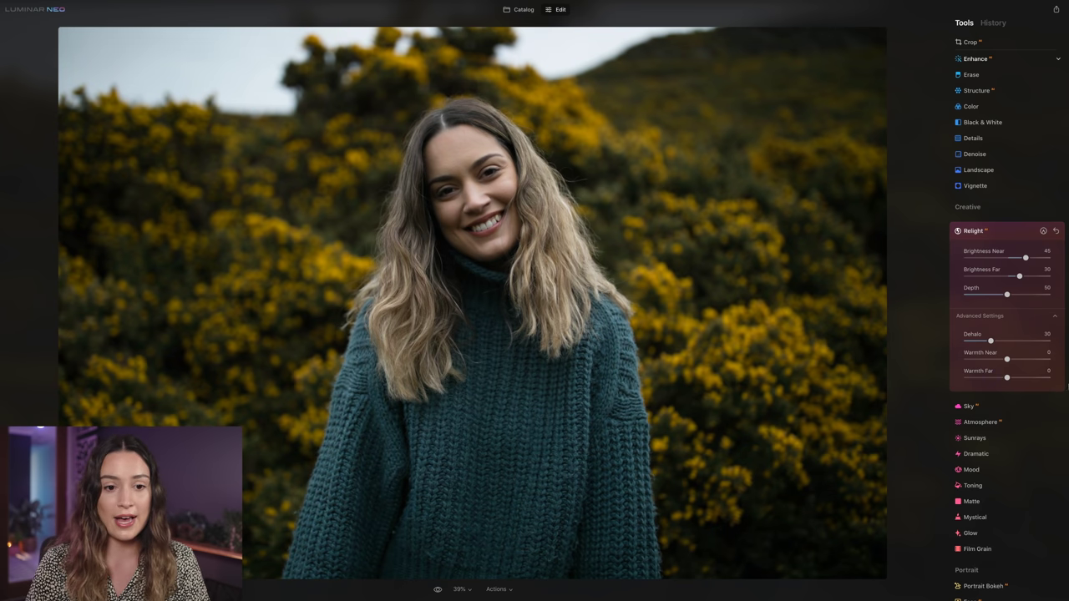
pyautogui.moveTo(1007, 361); pyautogui.dragTo(1011, 360)
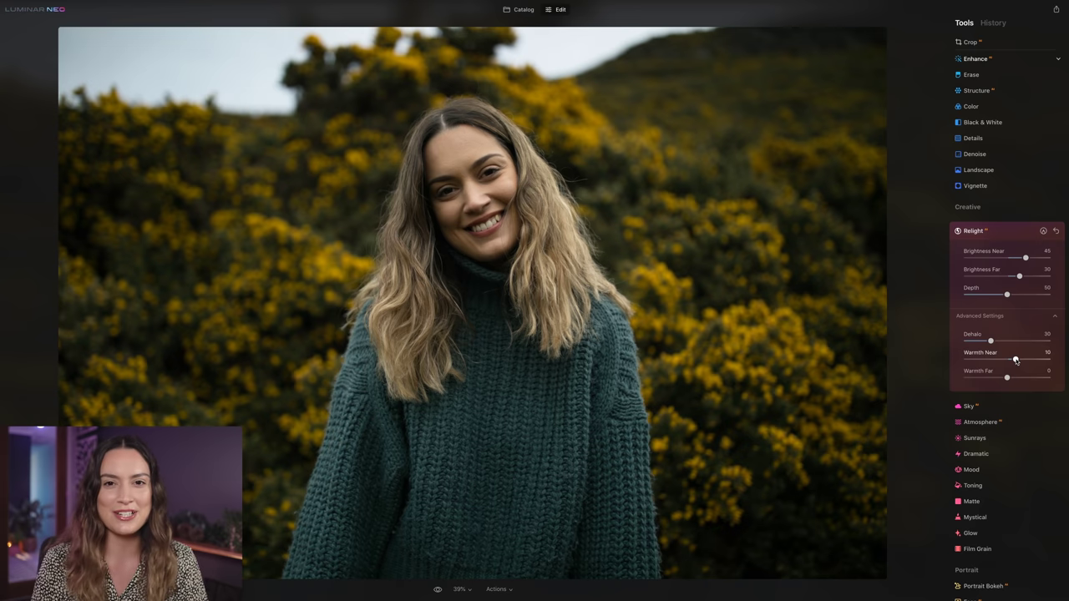
# Step: Set Develop's manual Optics correction Devignette to 88 to brighten the corners
pyautogui.click(973, 231)
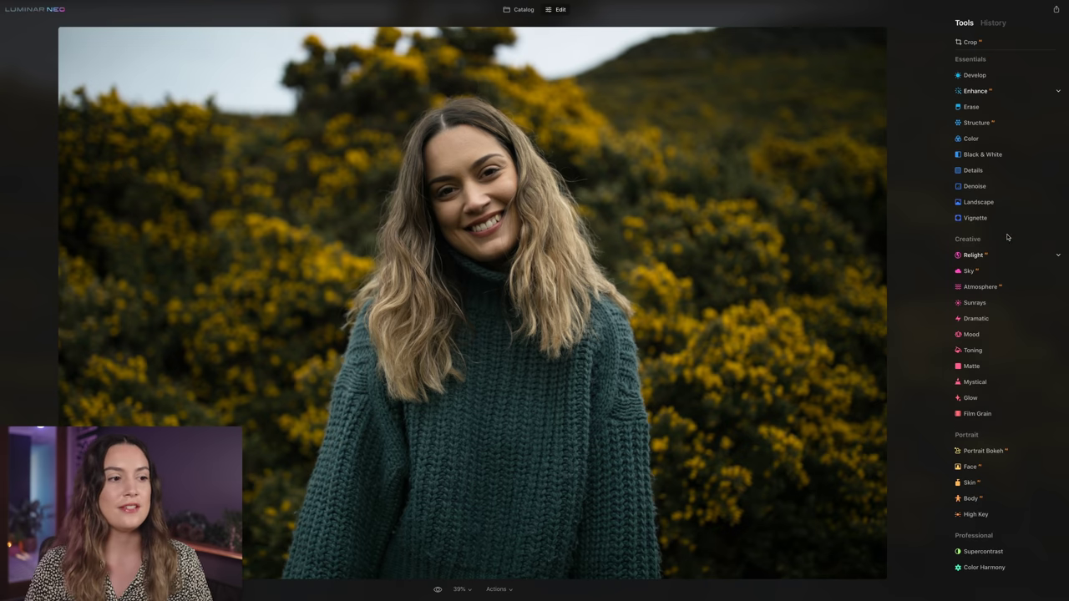
pyautogui.click(977, 76)
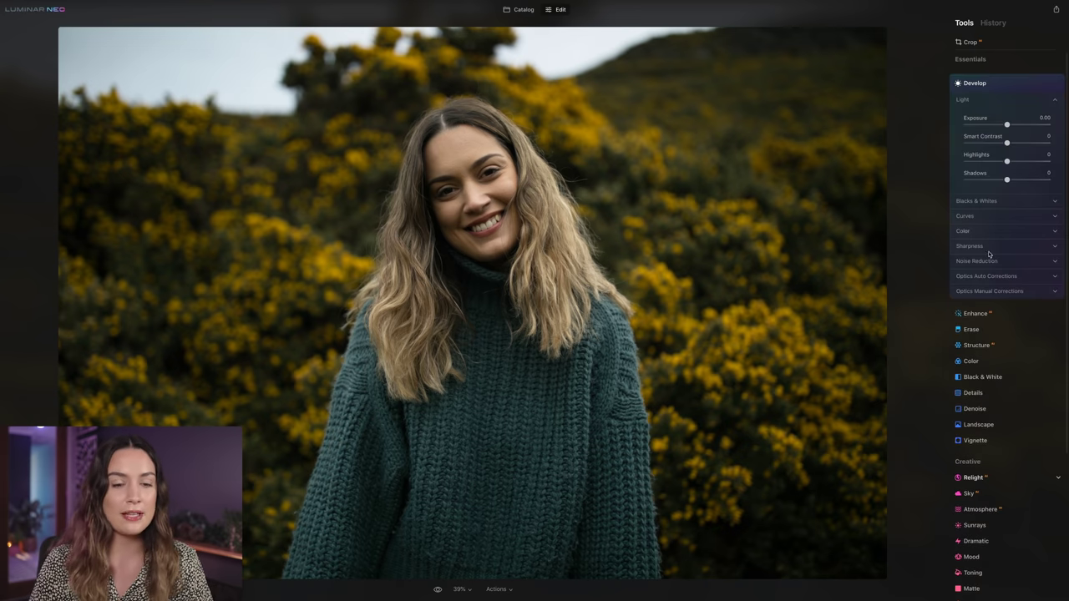
pyautogui.click(1009, 292)
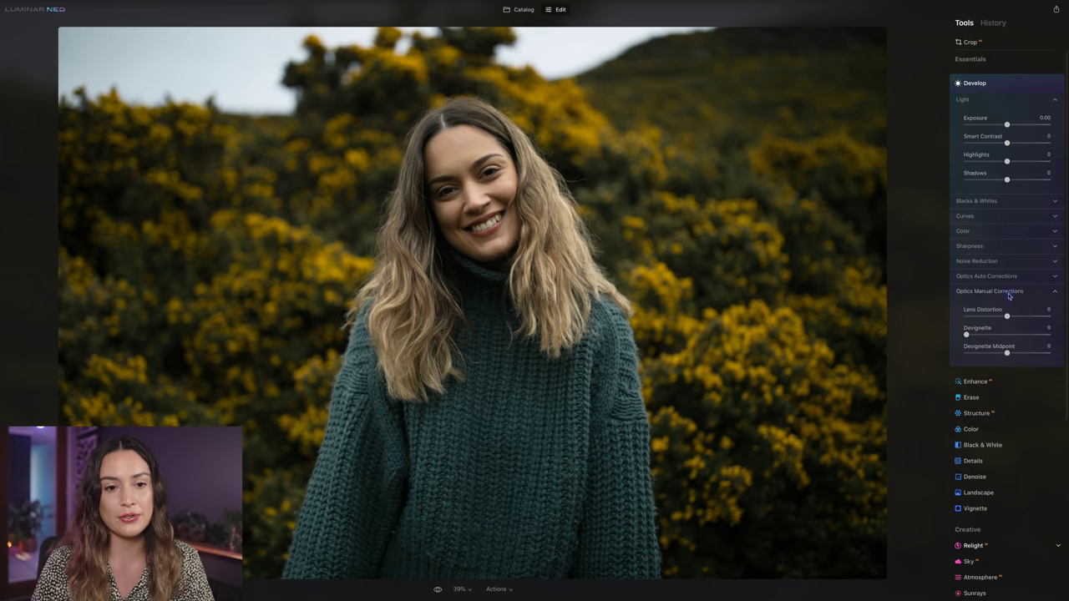
pyautogui.moveTo(967, 334); pyautogui.dragTo(1003, 335)
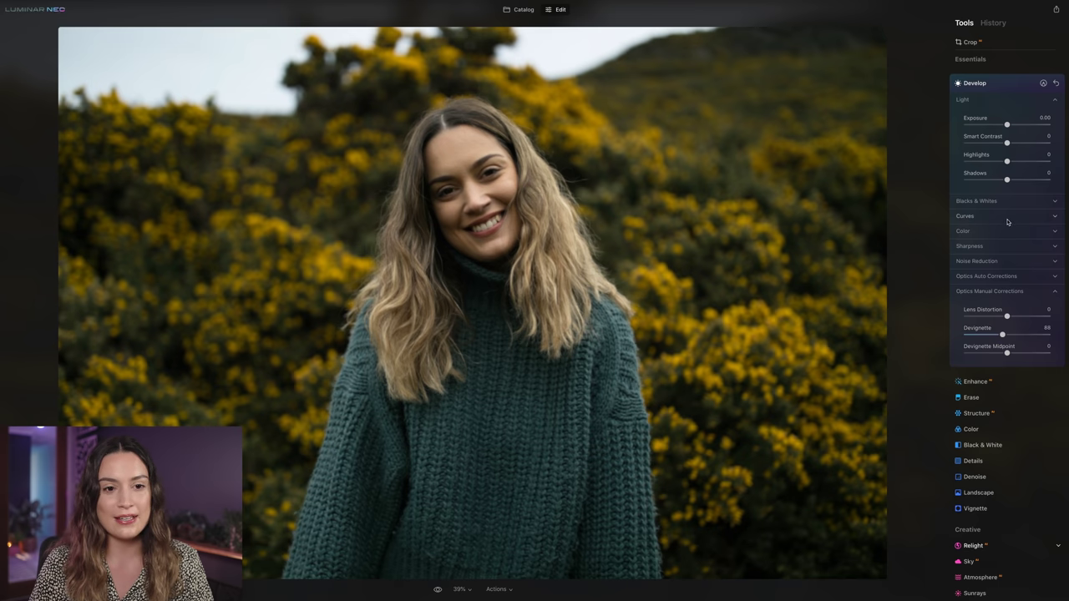
# Step: Add a control point to the green channel of the Develop curve
pyautogui.click(1030, 218)
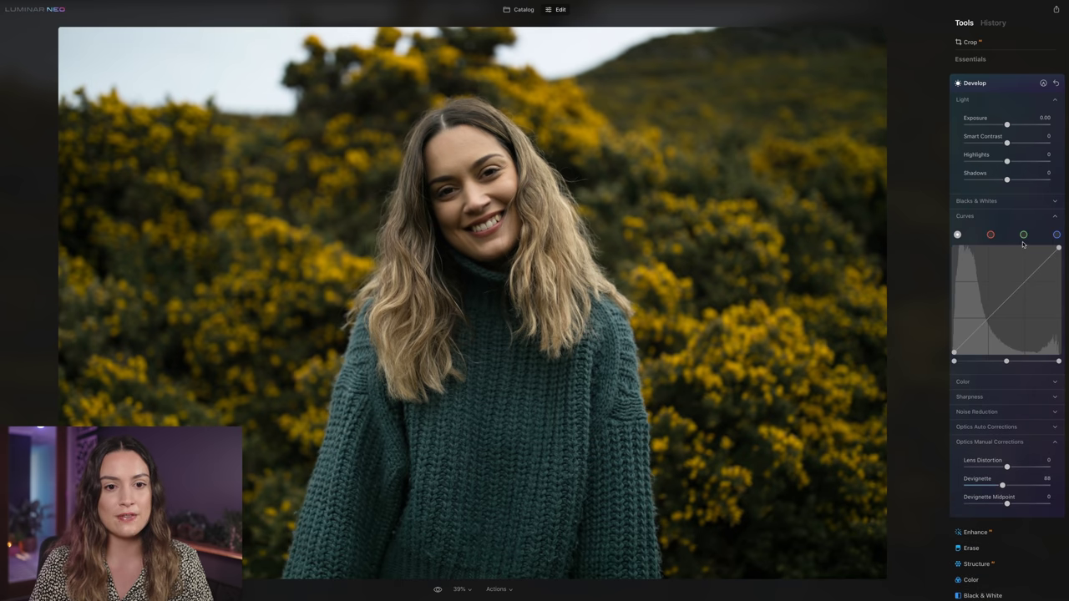
pyautogui.click(1024, 236)
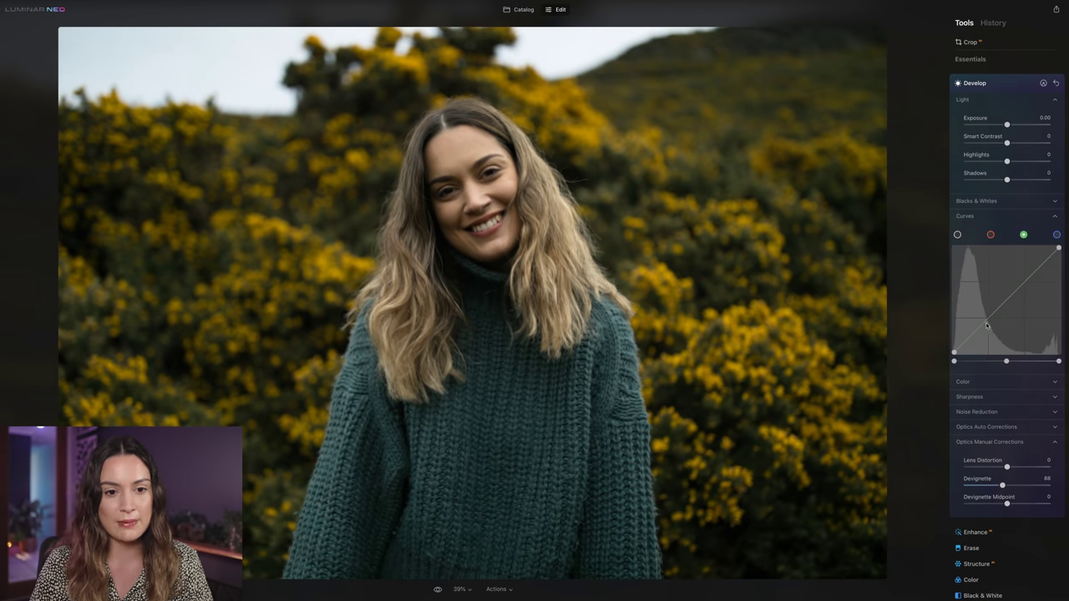
pyautogui.click(985, 325)
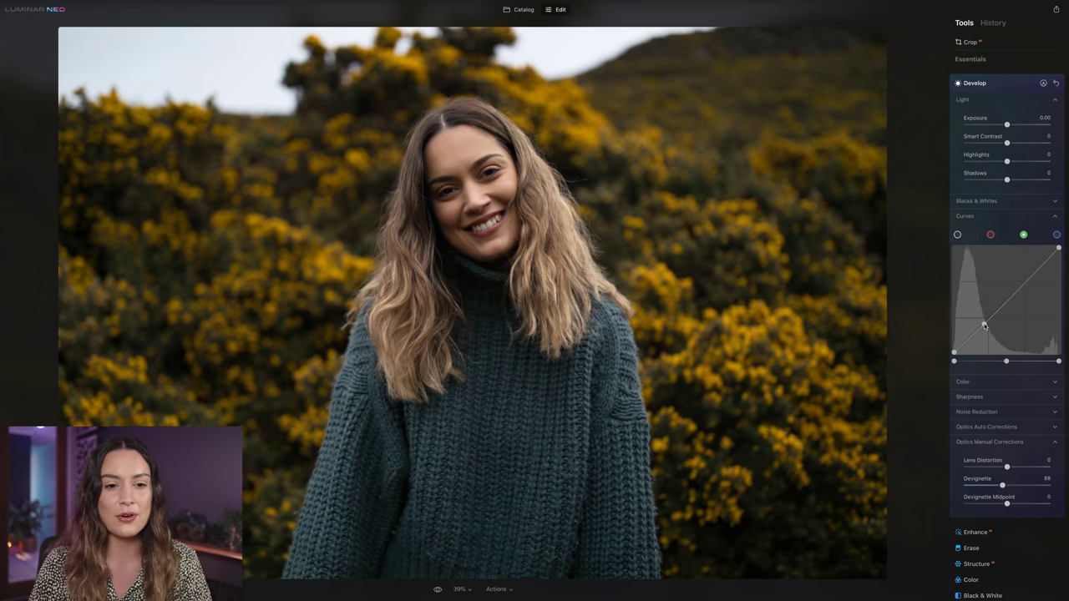
pyautogui.click(995, 84)
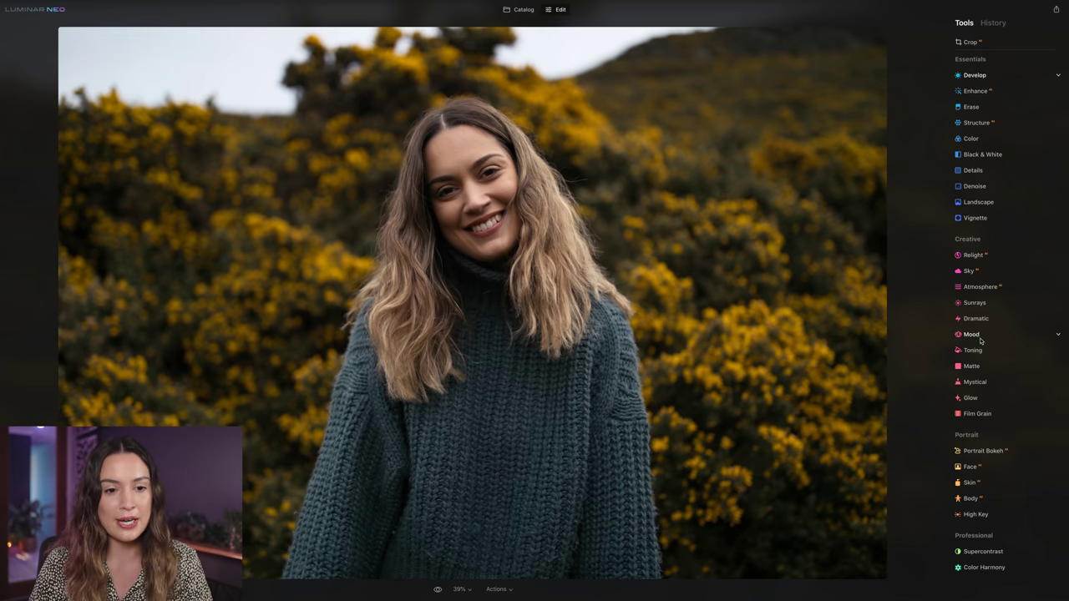
# Step: Apply the new york 2 Mood LUT at Amount 36 and check it against the original
pyautogui.click(981, 337)
pyautogui.click(990, 364)
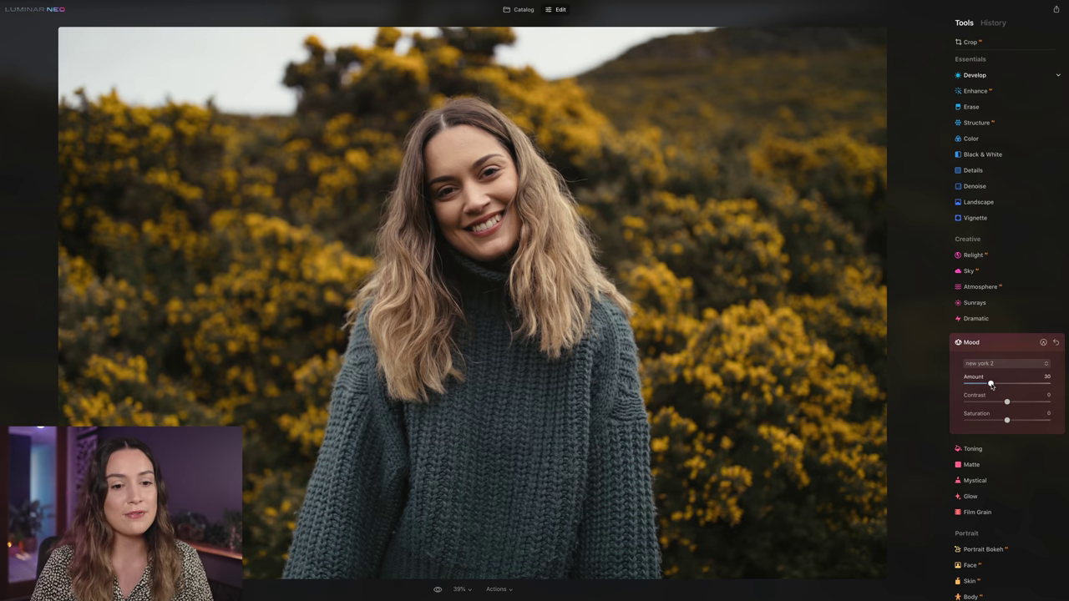
pyautogui.moveTo(993, 384); pyautogui.dragTo(996, 385)
pyautogui.press('\\')
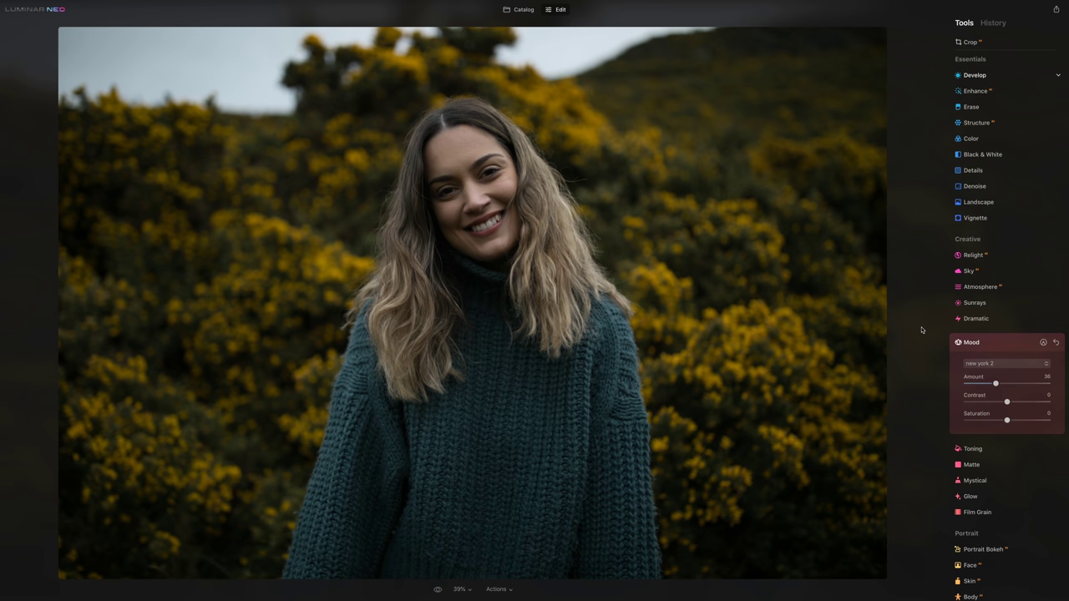
pyautogui.press('\\')
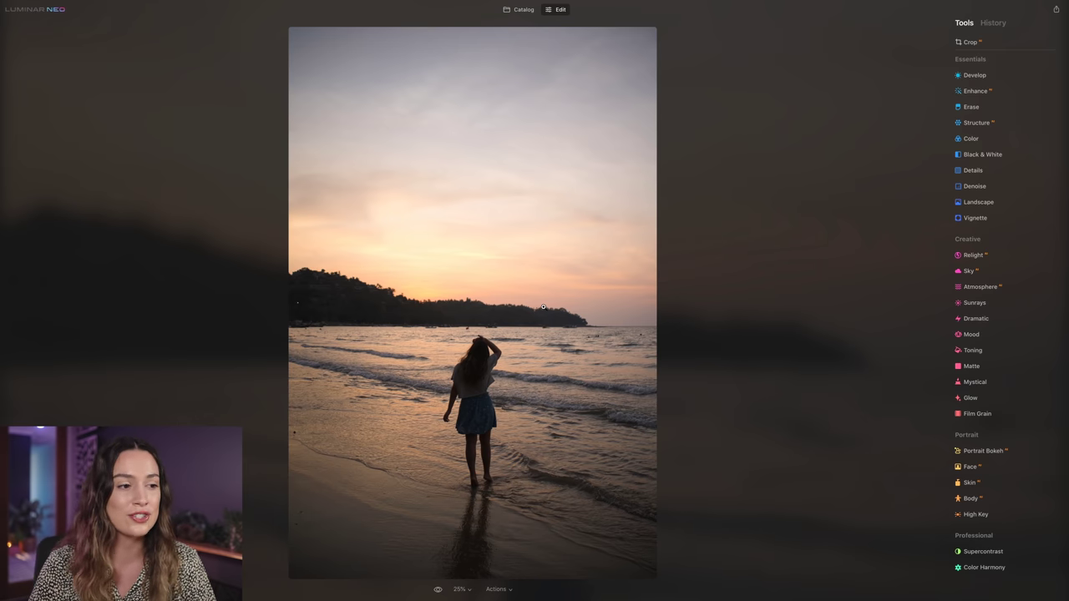
# Step: Set the beach photo's Relight to Brightness Near 100 and Depth 73
pyautogui.click(973, 255)
pyautogui.moveTo(1008, 291); pyautogui.dragTo(1038, 291)
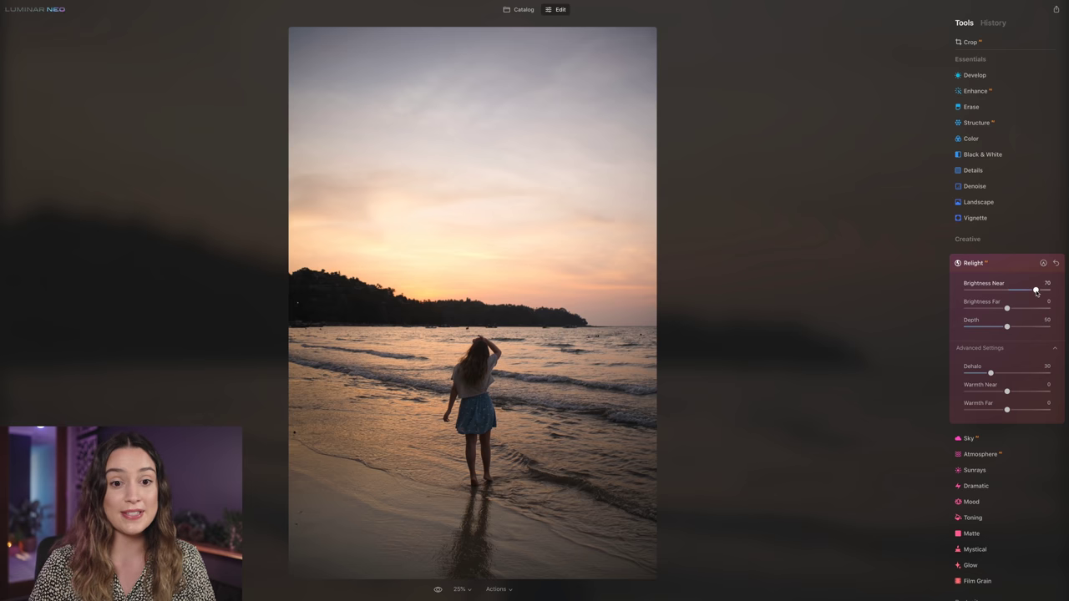
pyautogui.moveTo(1037, 291); pyautogui.dragTo(1049, 289)
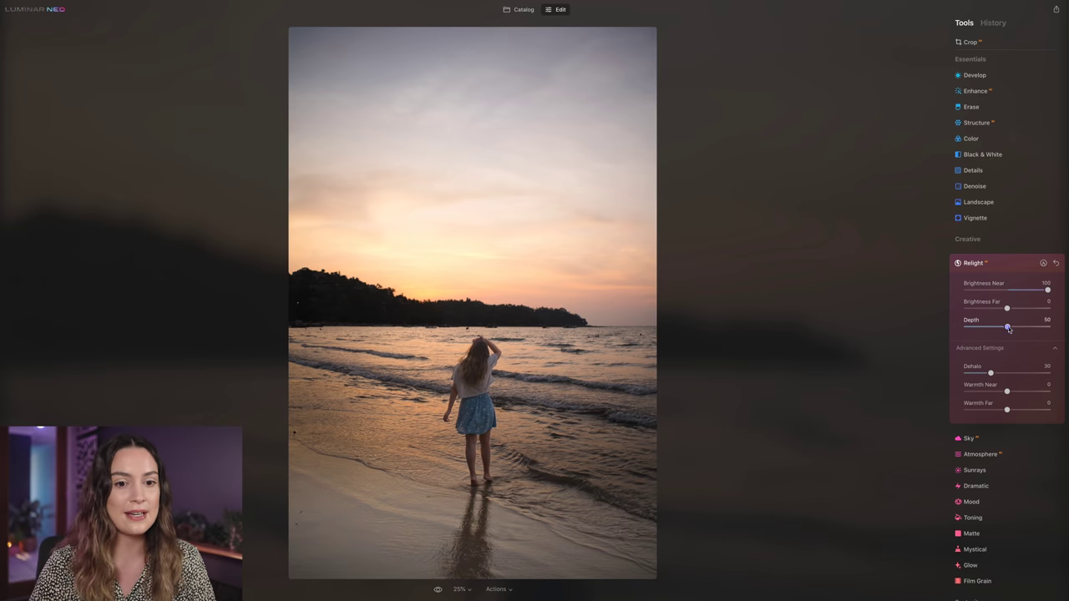
pyautogui.moveTo(1009, 329)
pyautogui.mouseDown()
pyautogui.moveTo(1053, 329)
pyautogui.moveTo(965, 330)
pyautogui.moveTo(1040, 331)
pyautogui.moveTo(982, 331)
pyautogui.moveTo(1028, 328)
pyautogui.mouseUp()
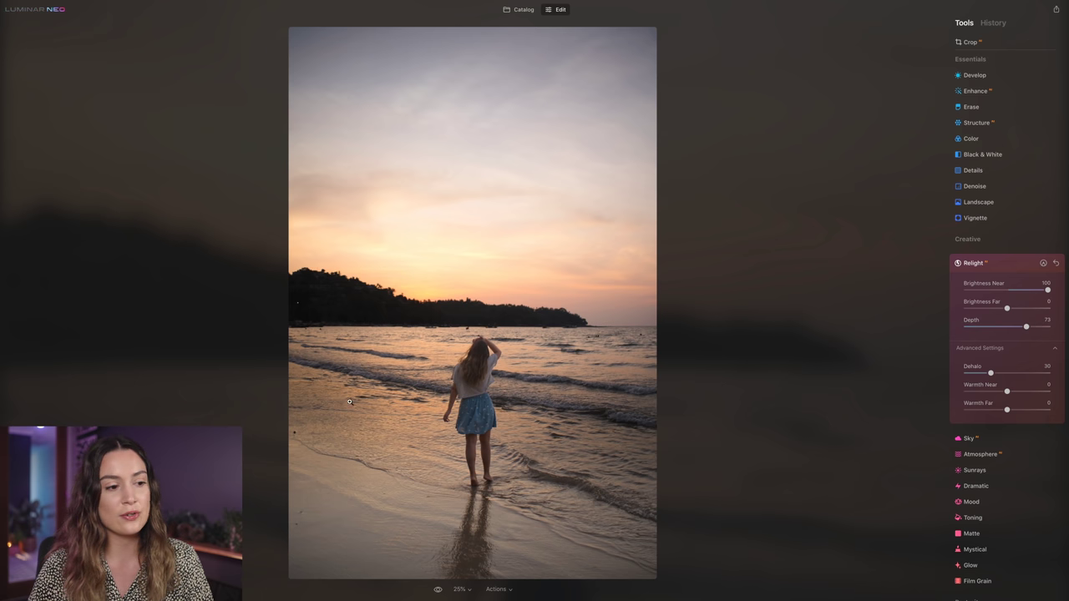
# Step: Adjust Relight to Brightness Near 70, Depth 87, Brightness Far -19 and Warmth Near 8
pyautogui.moveTo(1027, 327); pyautogui.dragTo(1051, 327)
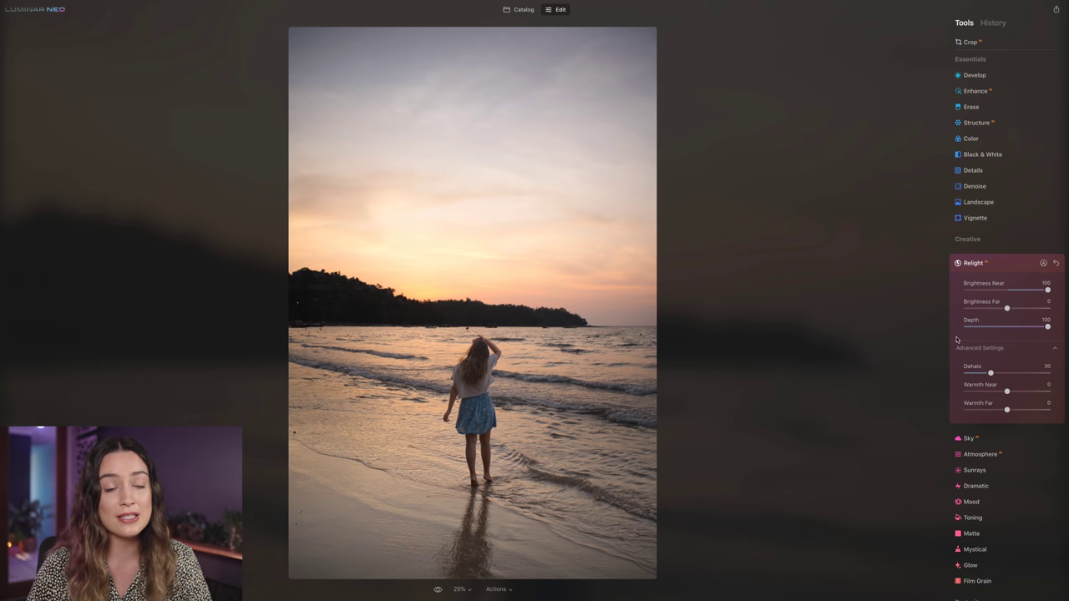
pyautogui.moveTo(1047, 326); pyautogui.dragTo(1013, 325)
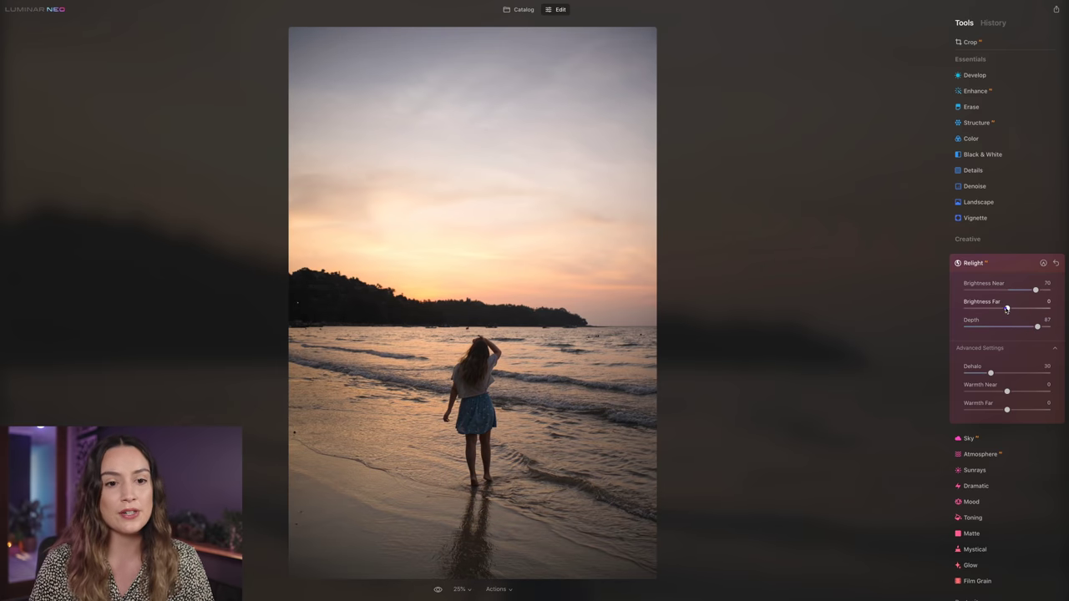
pyautogui.moveTo(1005, 309); pyautogui.dragTo(1000, 309)
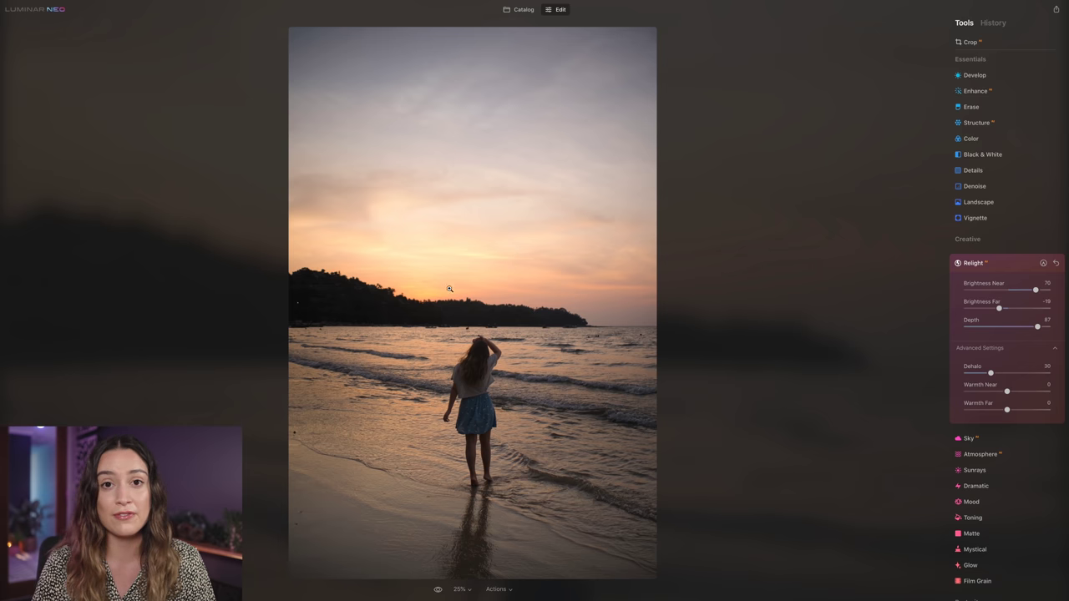
pyautogui.moveTo(1006, 391); pyautogui.dragTo(1014, 391)
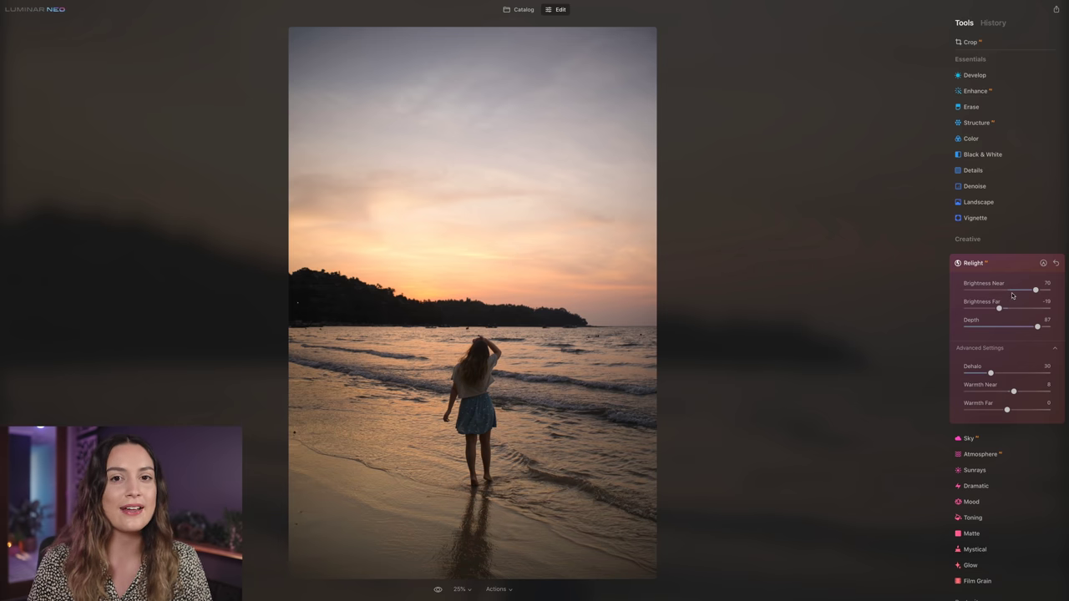
pyautogui.click(1006, 269)
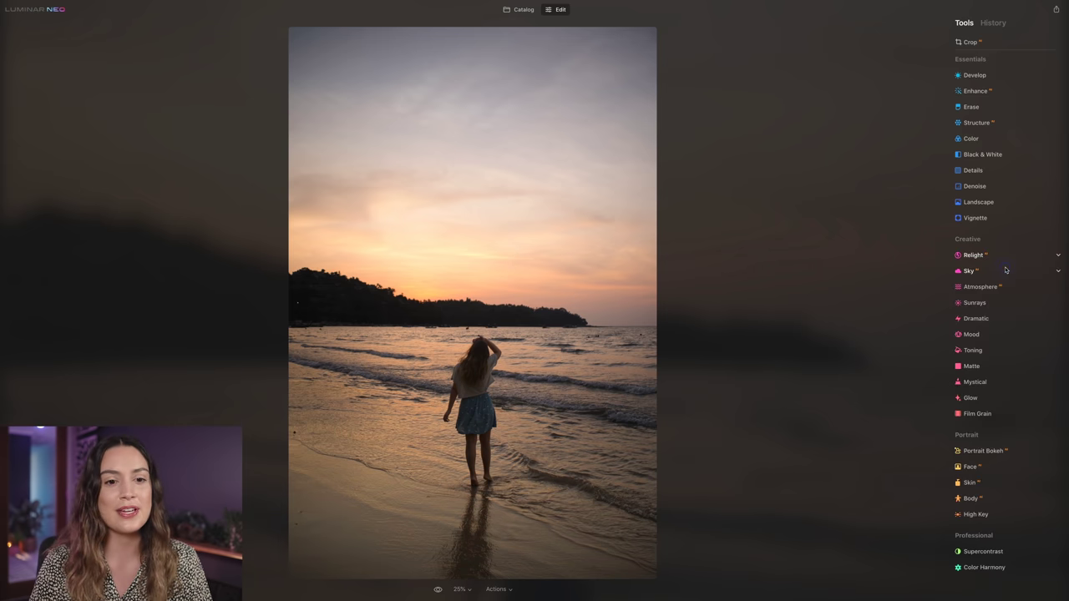
# Step: Boost the beach sky with Sky Enhancer at 67
pyautogui.click(1005, 93)
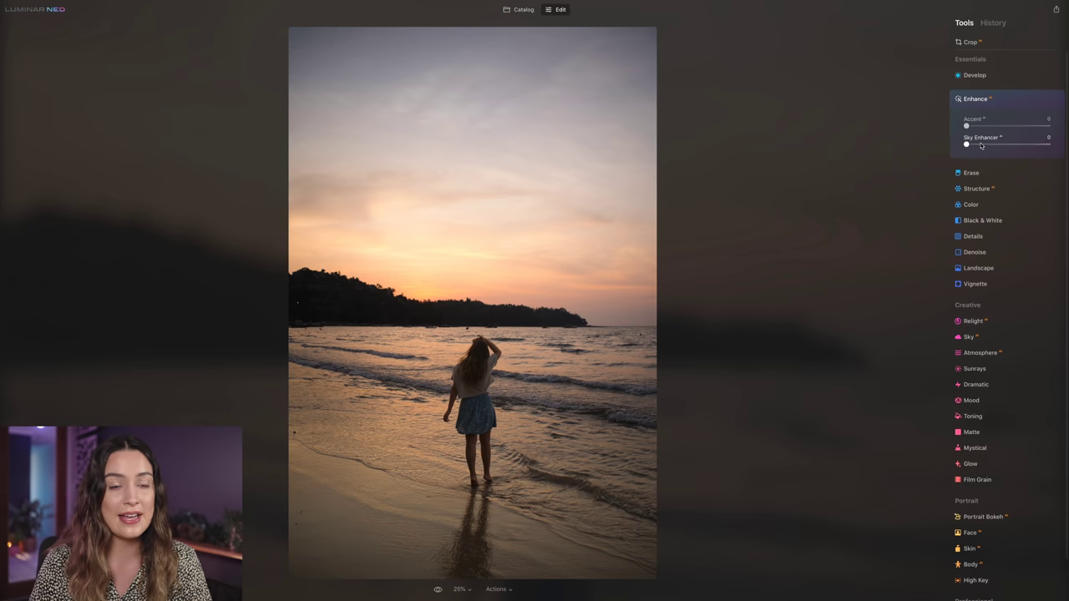
pyautogui.moveTo(967, 145); pyautogui.dragTo(1020, 147)
pyautogui.scroll(-1, 1021, 275)
pyautogui.scroll(-1, 987, 293)
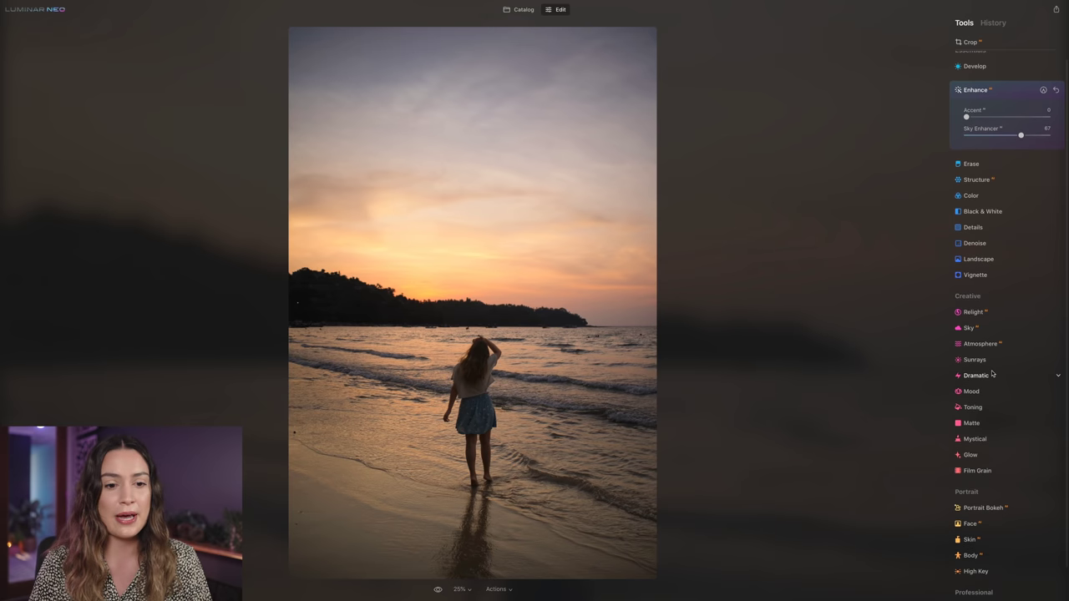
# Step: Tone the shadows bluish with Toning Amount 51, Saturation 49 and Hue 232
pyautogui.click(982, 401)
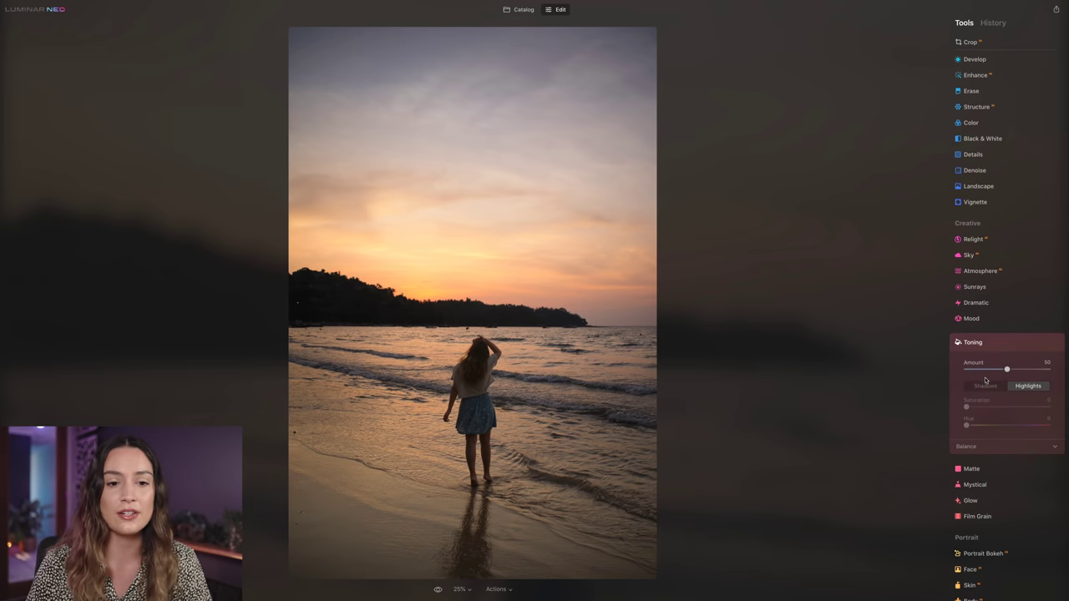
pyautogui.click(1008, 369)
pyautogui.click(986, 386)
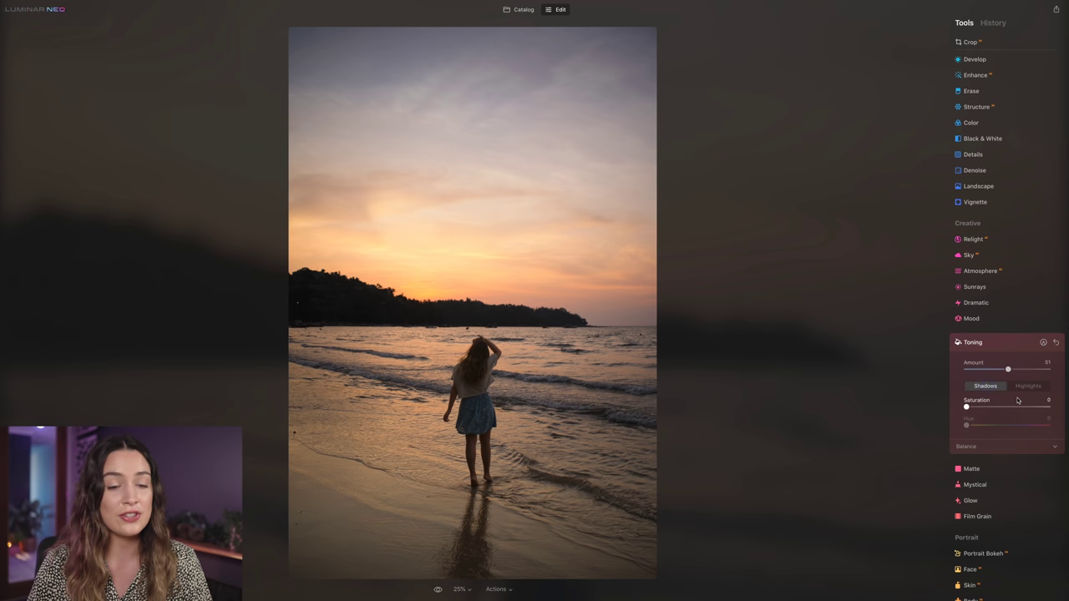
pyautogui.scroll(-1, 1015, 401)
pyautogui.moveTo(968, 396); pyautogui.dragTo(1020, 415)
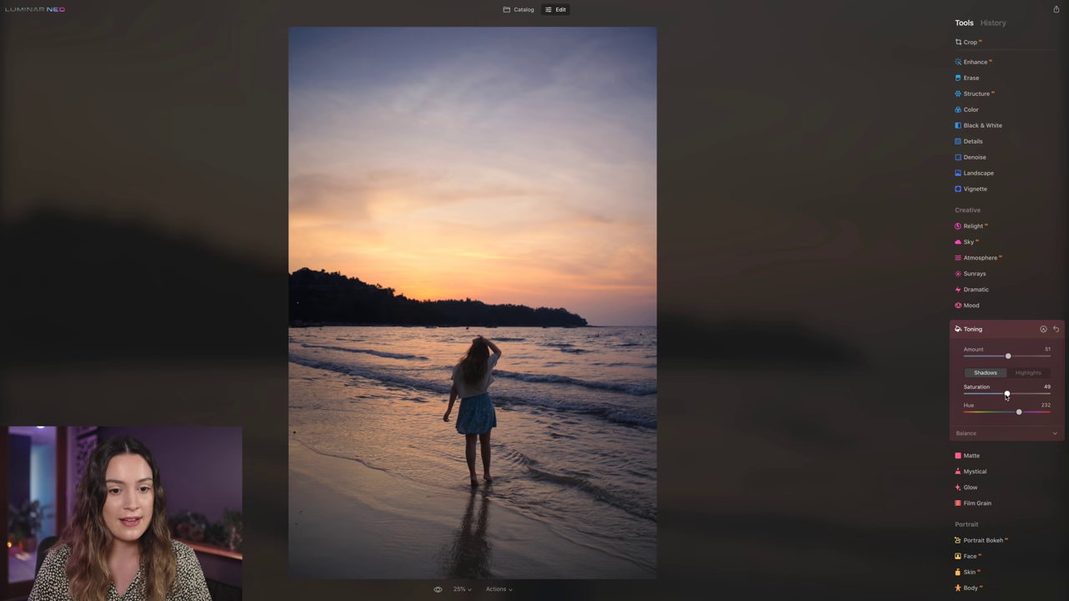
pyautogui.moveTo(1006, 395); pyautogui.dragTo(975, 399)
# Step: Warm the highlights with Saturation 44 and Hue 22, then compare with the original
pyautogui.click(1029, 372)
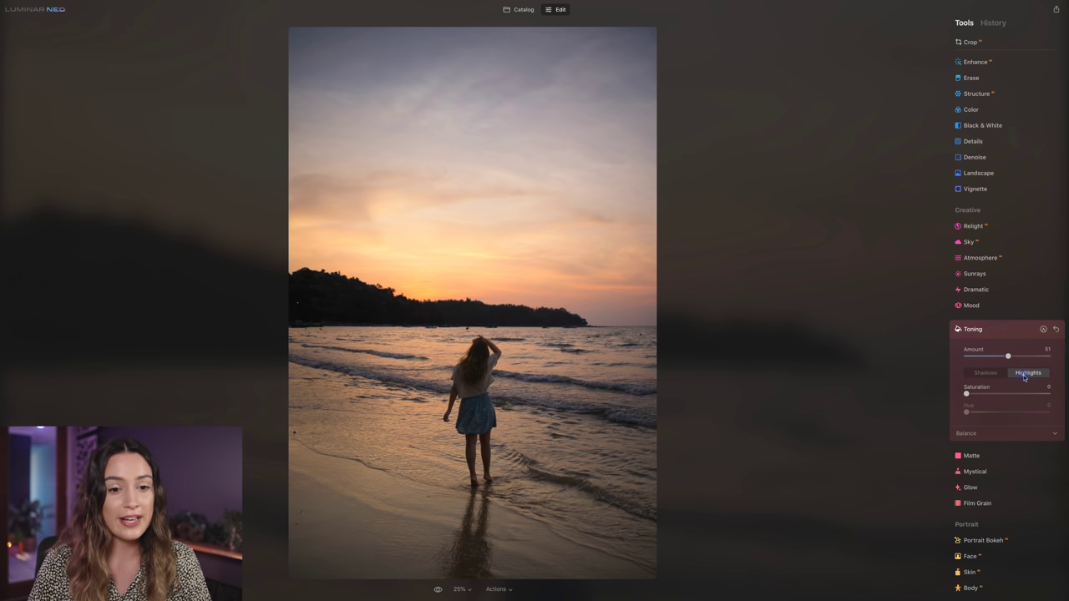
pyautogui.moveTo(986, 399)
pyautogui.mouseDown()
pyautogui.moveTo(1015, 396)
pyautogui.moveTo(971, 415)
pyautogui.moveTo(1005, 395)
pyautogui.mouseUp()
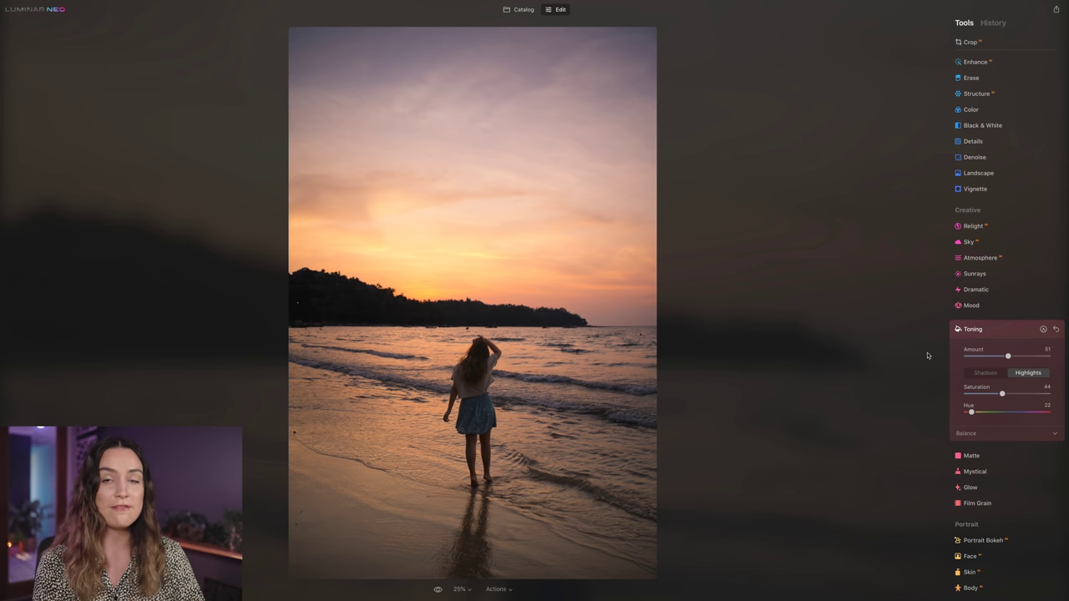
pyautogui.press('\\')
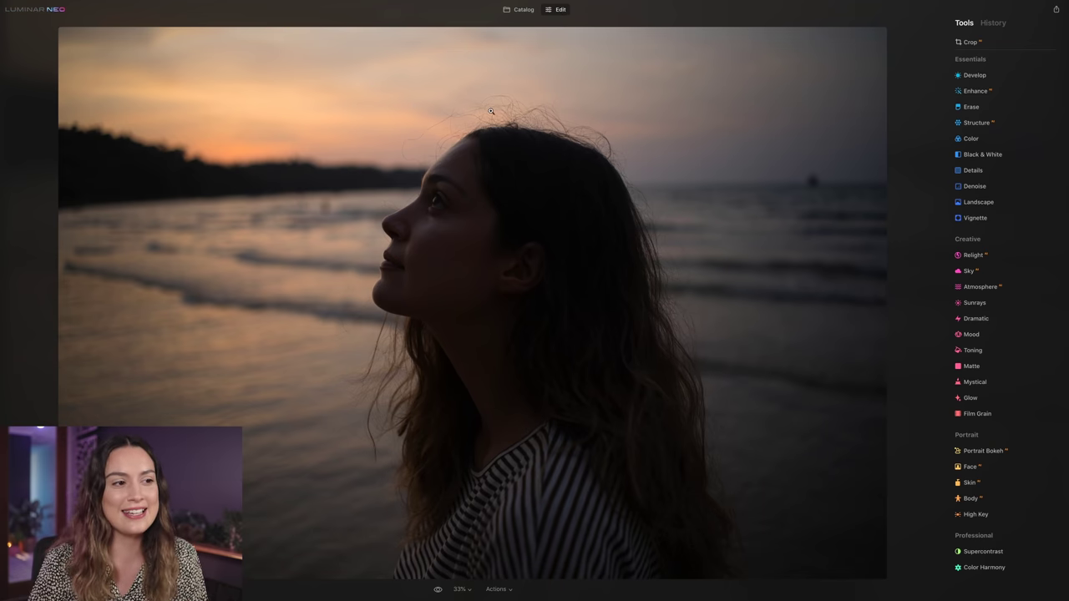
# Step: Set the sea portrait's Relight to Brightness Near 74 and Depth 91
pyautogui.click(994, 93)
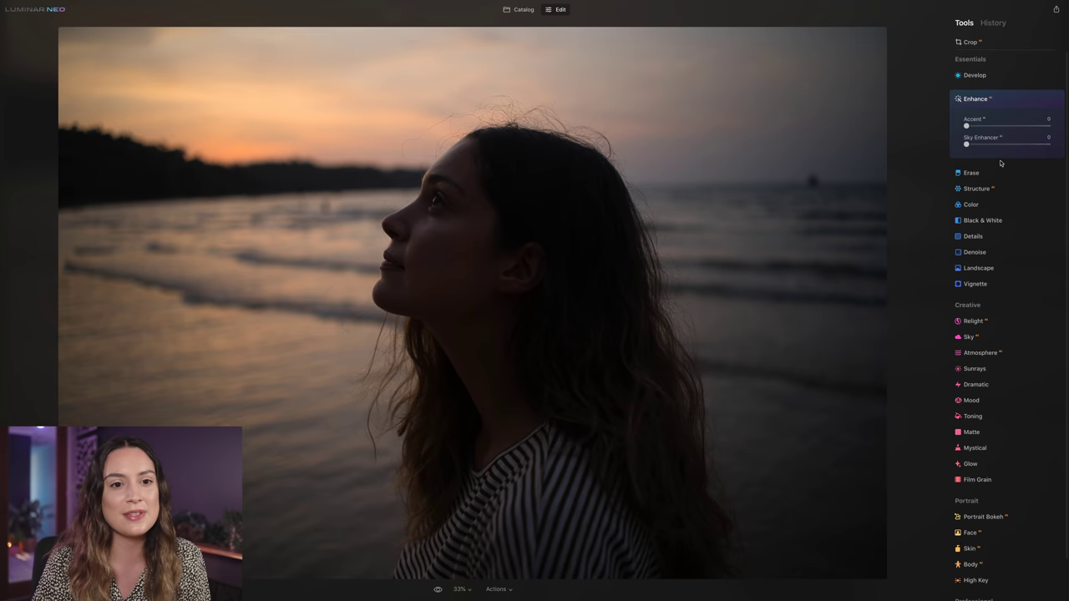
pyautogui.click(984, 80)
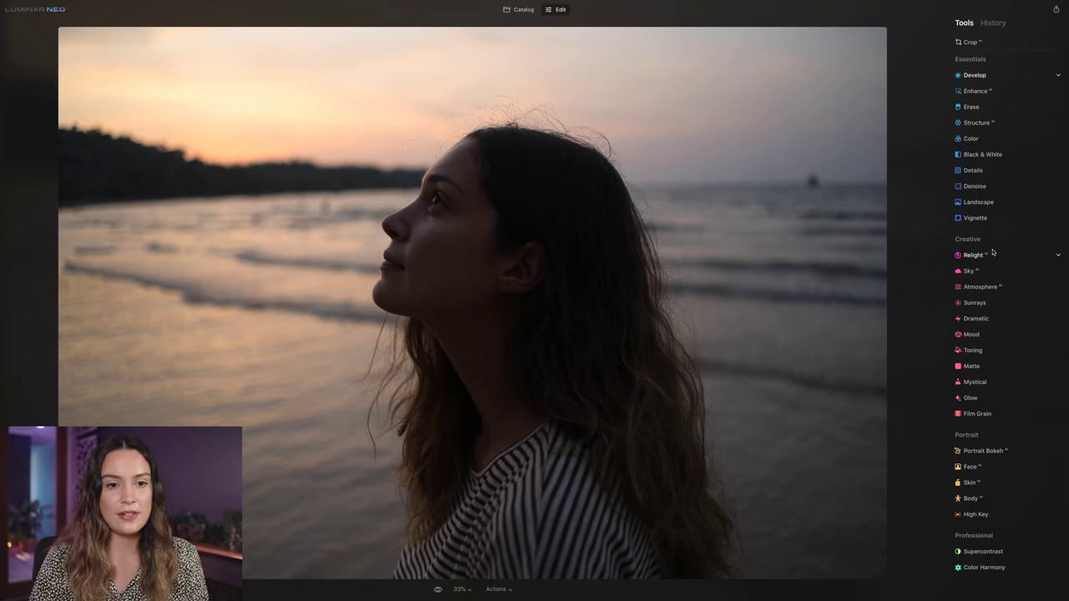
pyautogui.click(973, 255)
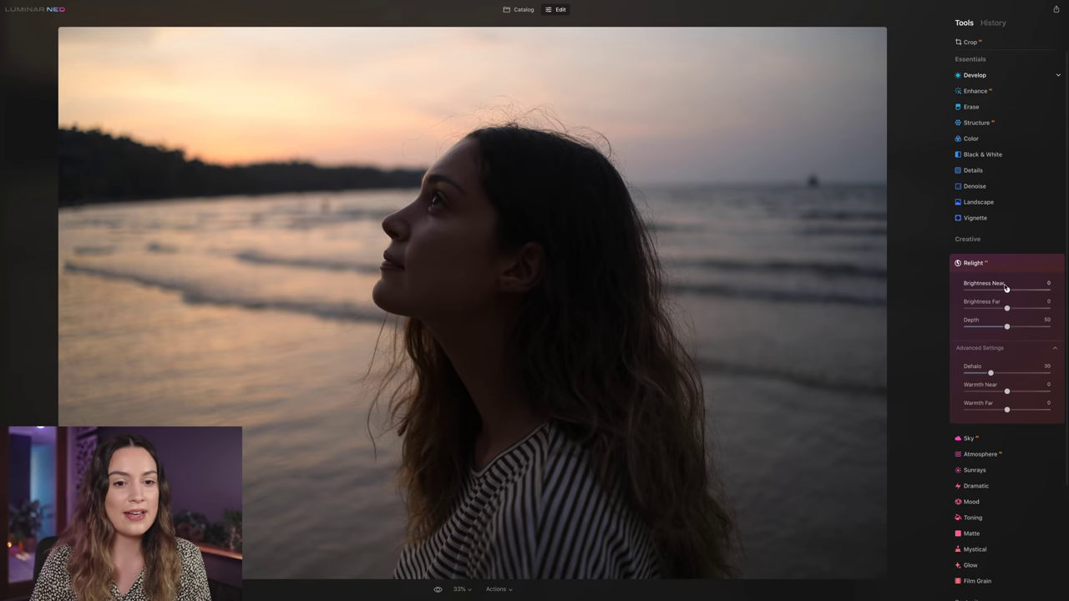
pyautogui.moveTo(1009, 292); pyautogui.dragTo(1040, 293)
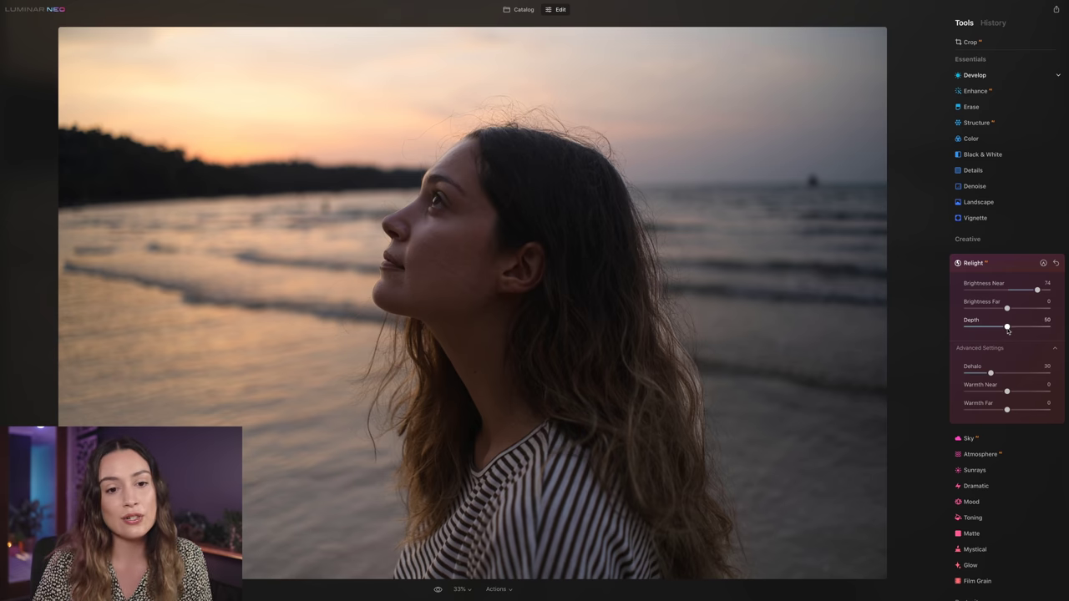
pyautogui.moveTo(1008, 330); pyautogui.dragTo(1028, 329)
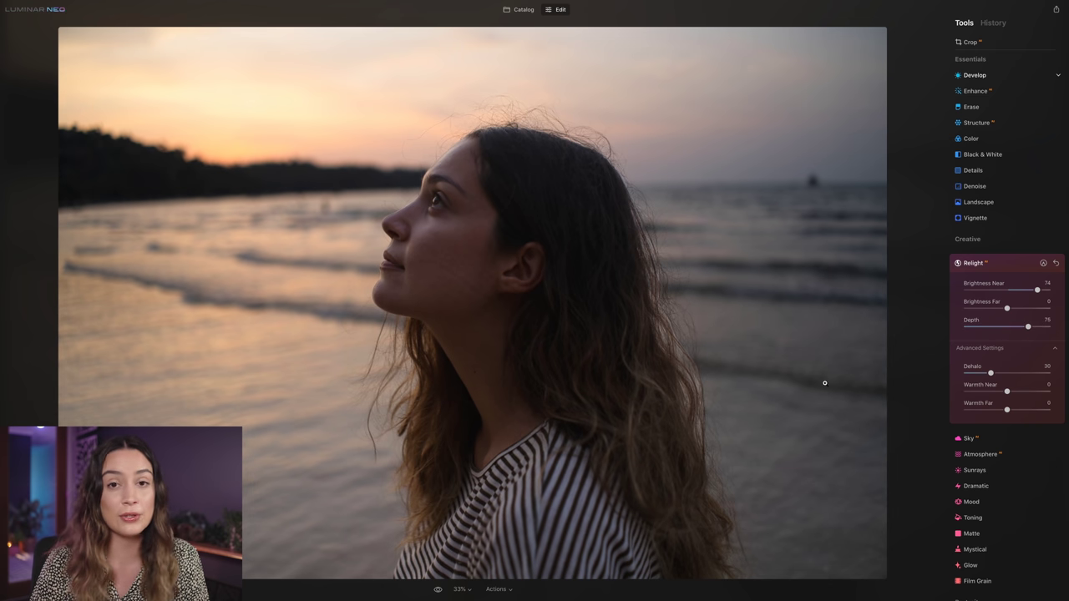
pyautogui.moveTo(1028, 327); pyautogui.dragTo(1040, 326)
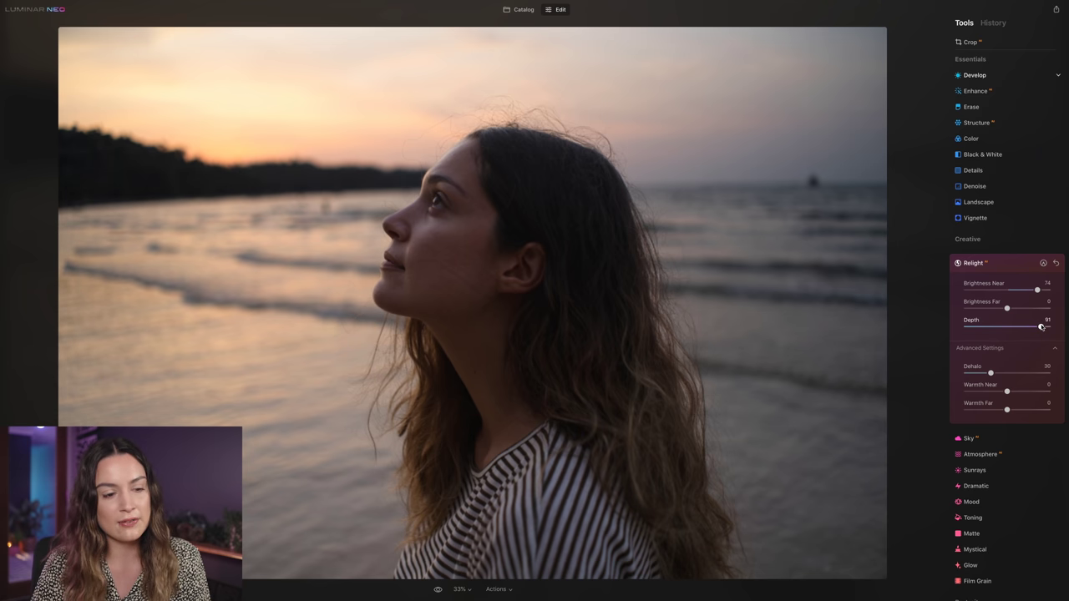
# Step: Erase the relight from the sea with a paint-mask eraser at Size 134, Strength 34
pyautogui.click(1043, 264)
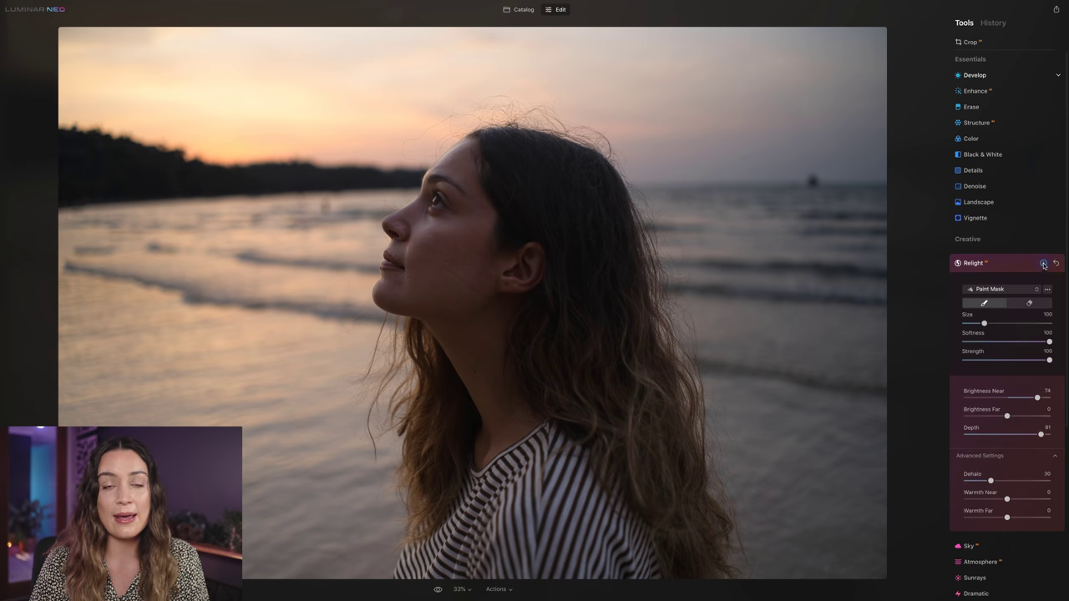
pyautogui.click(1031, 306)
pyautogui.moveTo(984, 323); pyautogui.dragTo(992, 323)
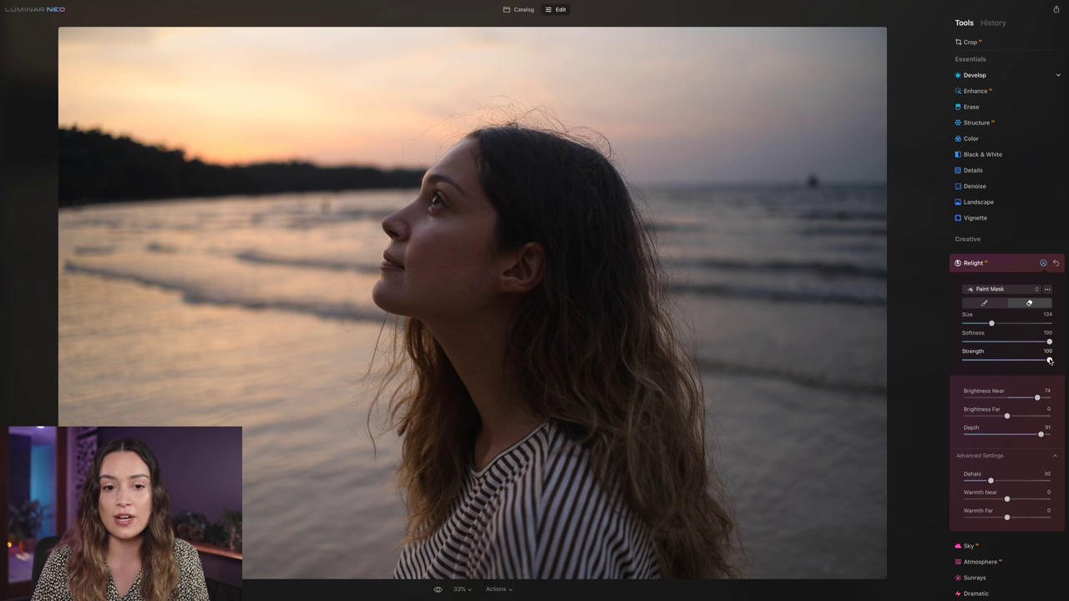
pyautogui.moveTo(1050, 360); pyautogui.dragTo(993, 360)
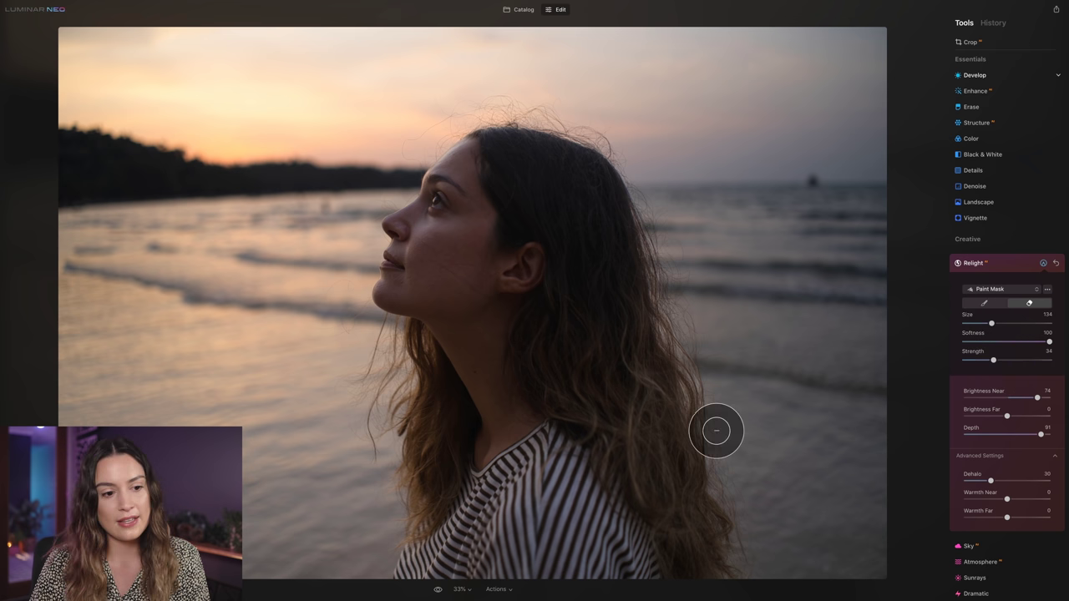
pyautogui.moveTo(687, 375)
pyautogui.mouseDown()
pyautogui.moveTo(649, 280)
pyautogui.moveTo(703, 438)
pyautogui.moveTo(660, 313)
pyautogui.moveTo(658, 269)
pyautogui.moveTo(664, 345)
pyautogui.moveTo(645, 286)
pyautogui.moveTo(673, 364)
pyautogui.mouseUp()
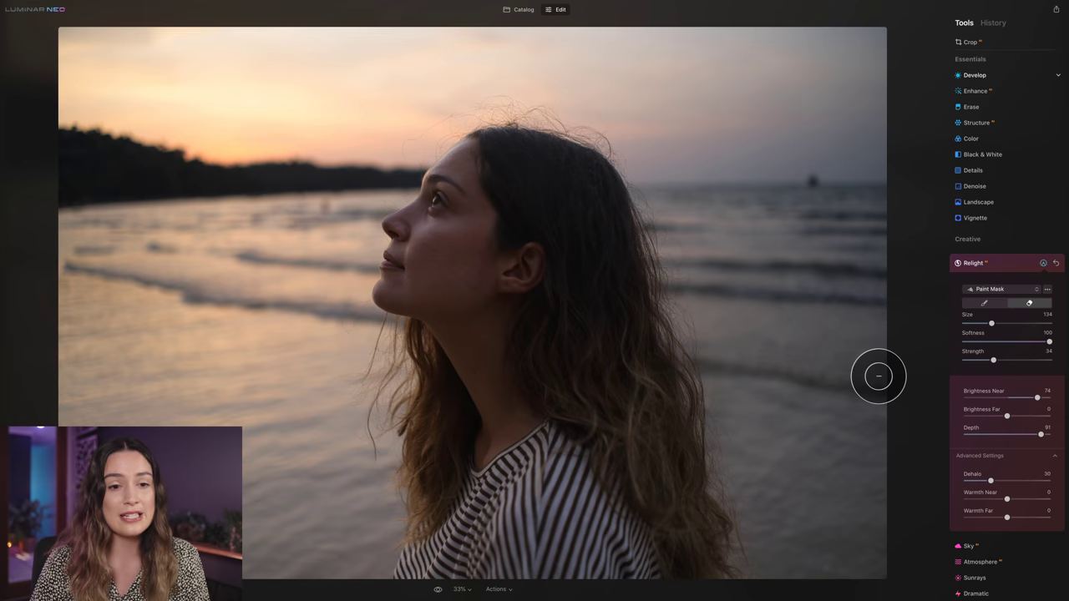
# Step: Set Relight Brightness Far to -19 and Warmth Near to 3, then compare before/after
pyautogui.click(1009, 312)
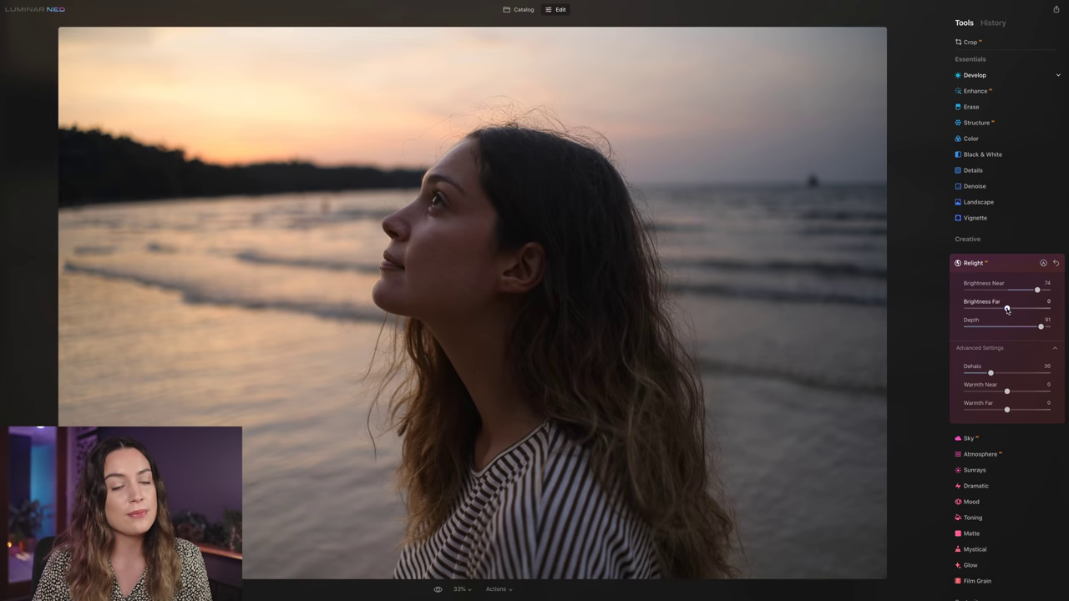
pyautogui.moveTo(1007, 311); pyautogui.dragTo(1007, 310)
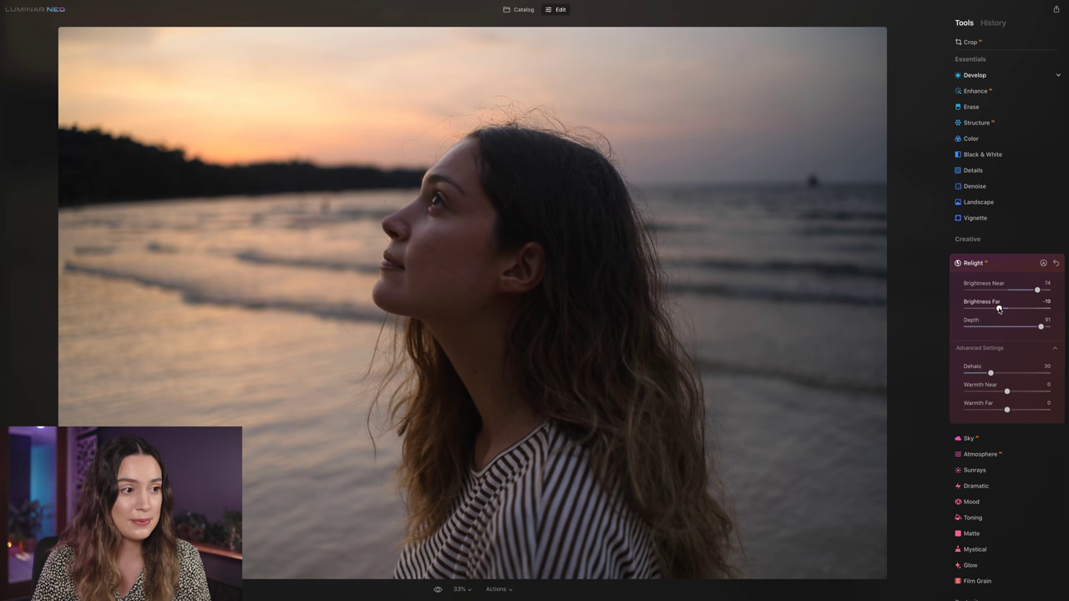
pyautogui.moveTo(1007, 391); pyautogui.dragTo(1010, 392)
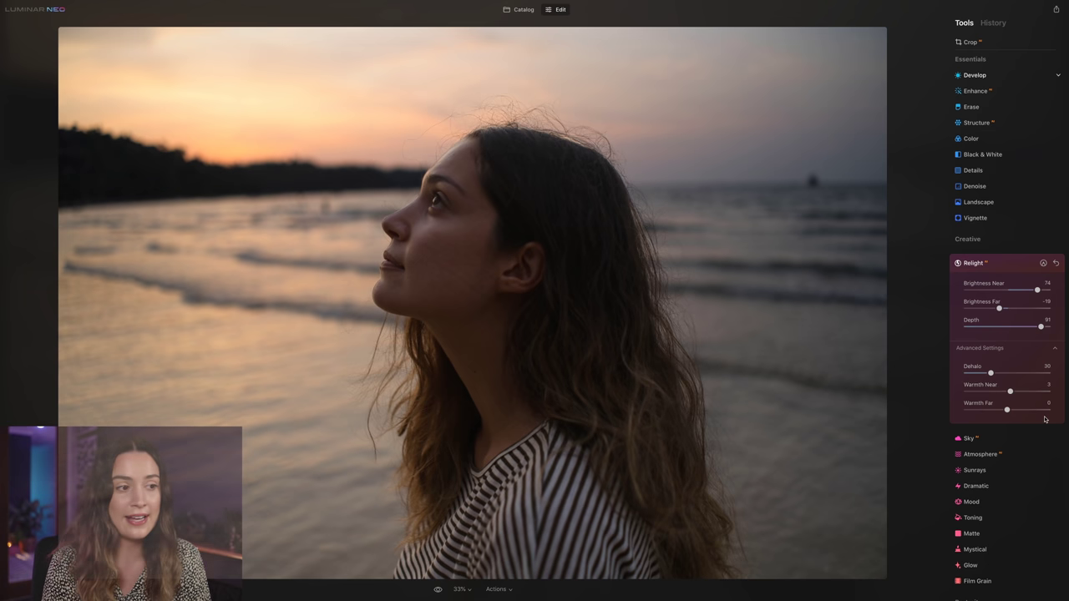
pyautogui.press('\\')
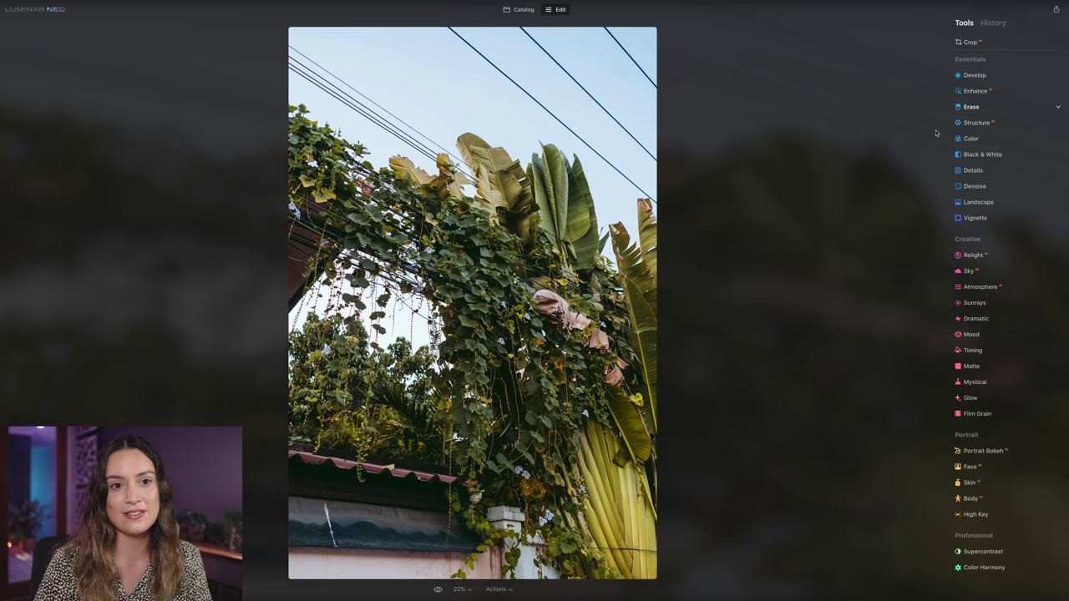
# Step: Run Remove Powerlines from Erase's Objects Removal on the vines photo
pyautogui.click(999, 108)
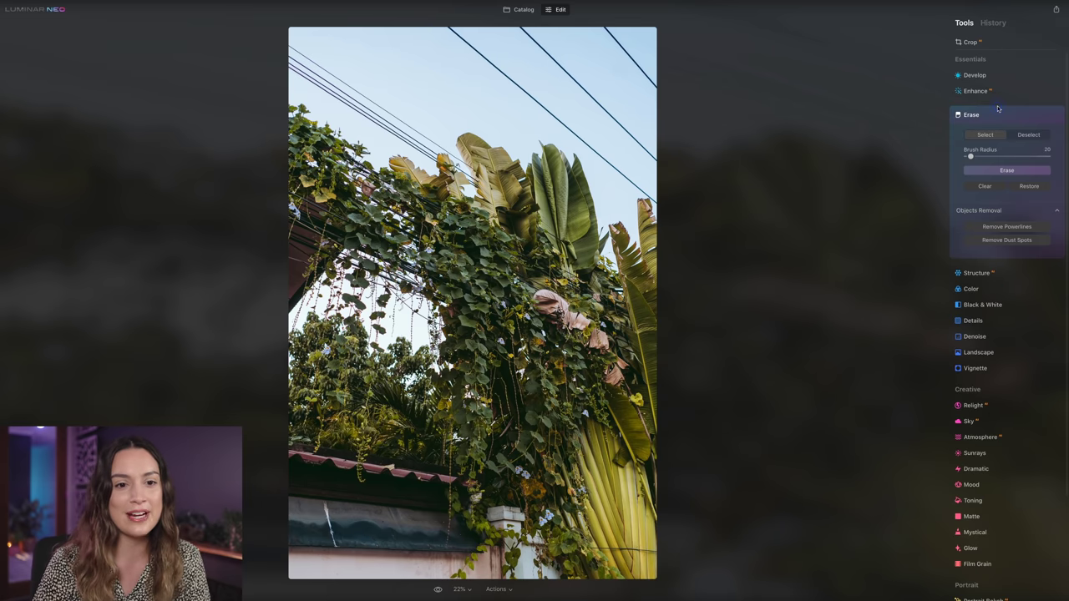
pyautogui.click(1010, 227)
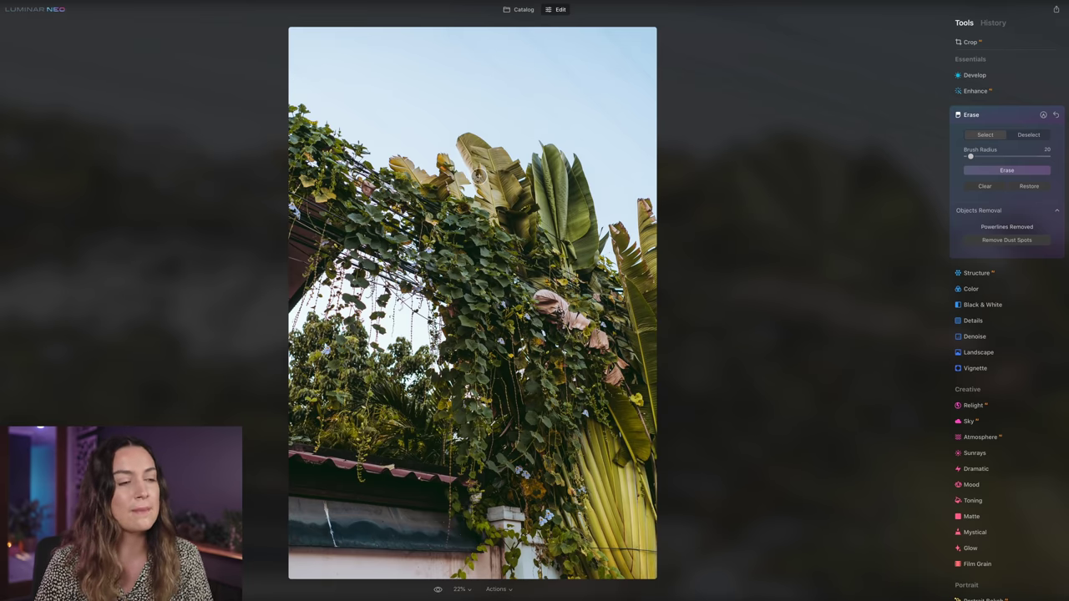
# Step: Brush over three leftover wire traces in the upper sky, erase them, and compare with the original
pyautogui.click(630, 178)
pyautogui.moveTo(630, 179); pyautogui.dragTo(456, 34)
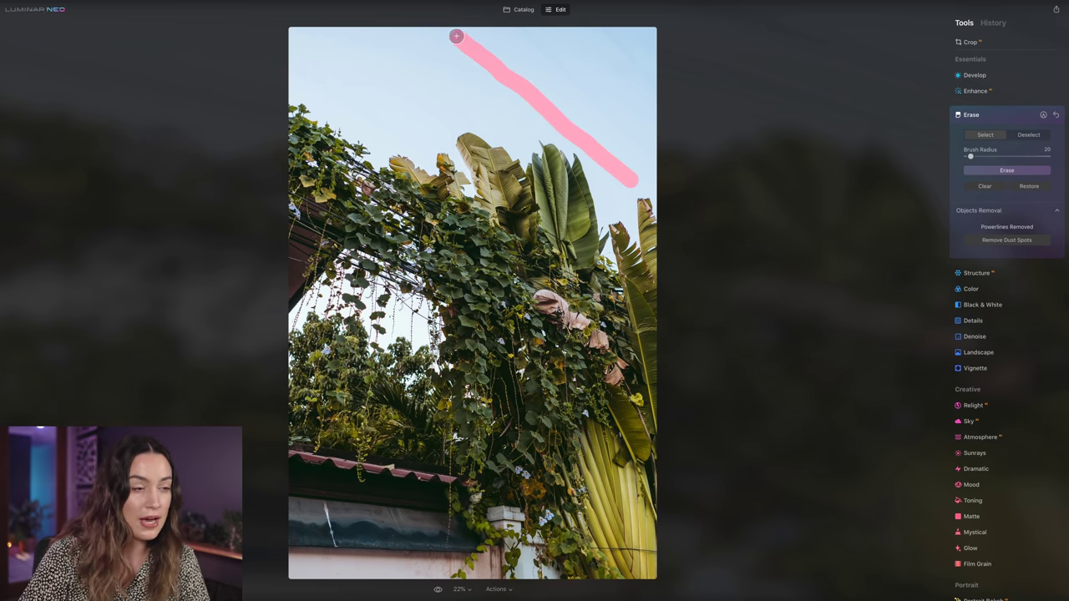
pyautogui.moveTo(639, 145); pyautogui.dragTo(515, 30)
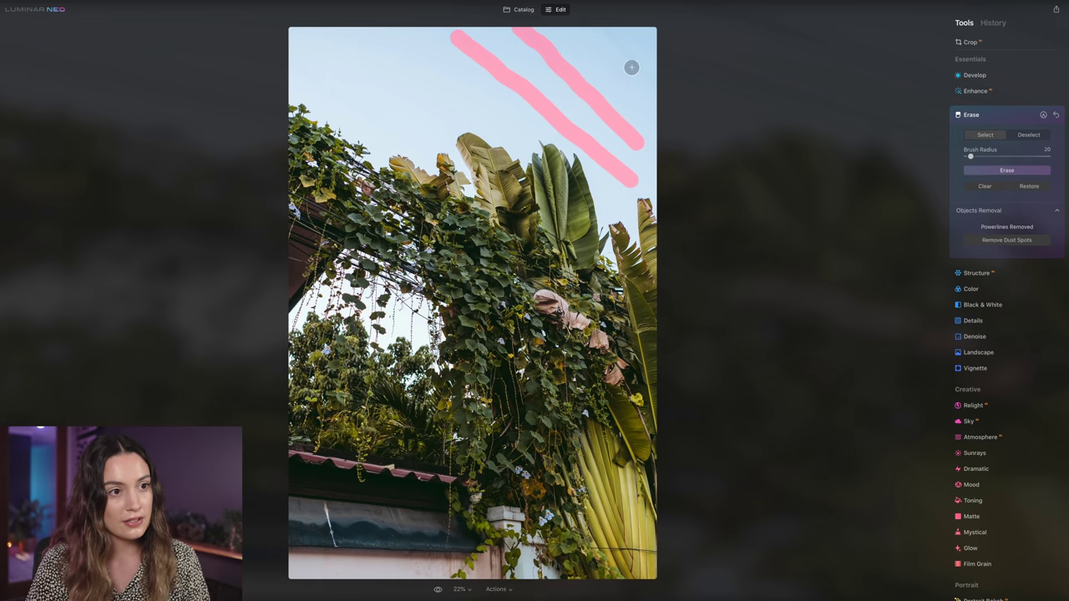
pyautogui.moveTo(648, 82); pyautogui.dragTo(598, 28)
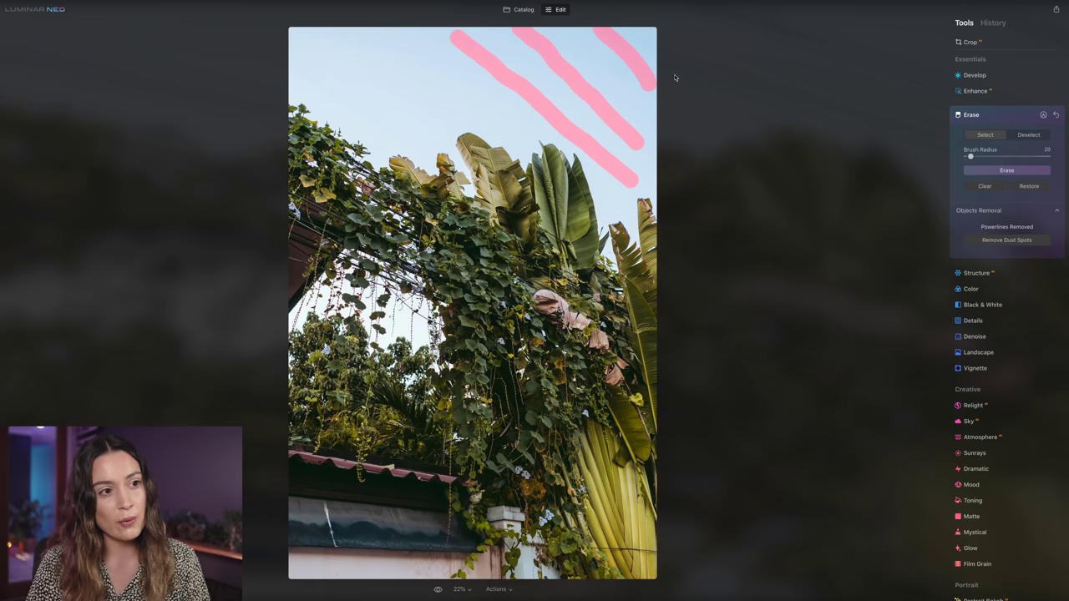
pyautogui.click(990, 171)
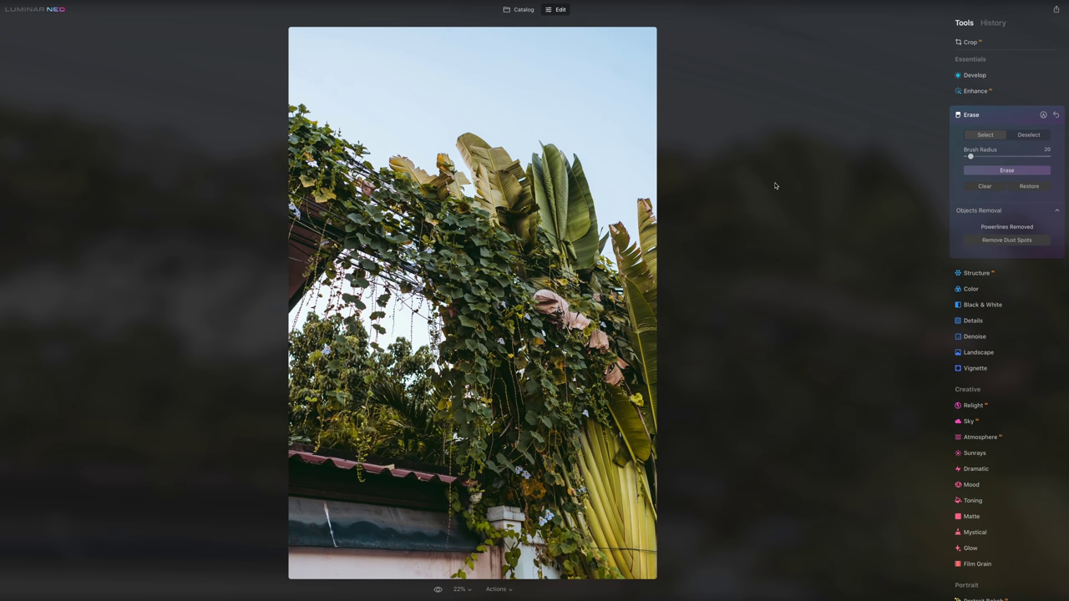
pyautogui.press('\\')
pyautogui.press('\\')
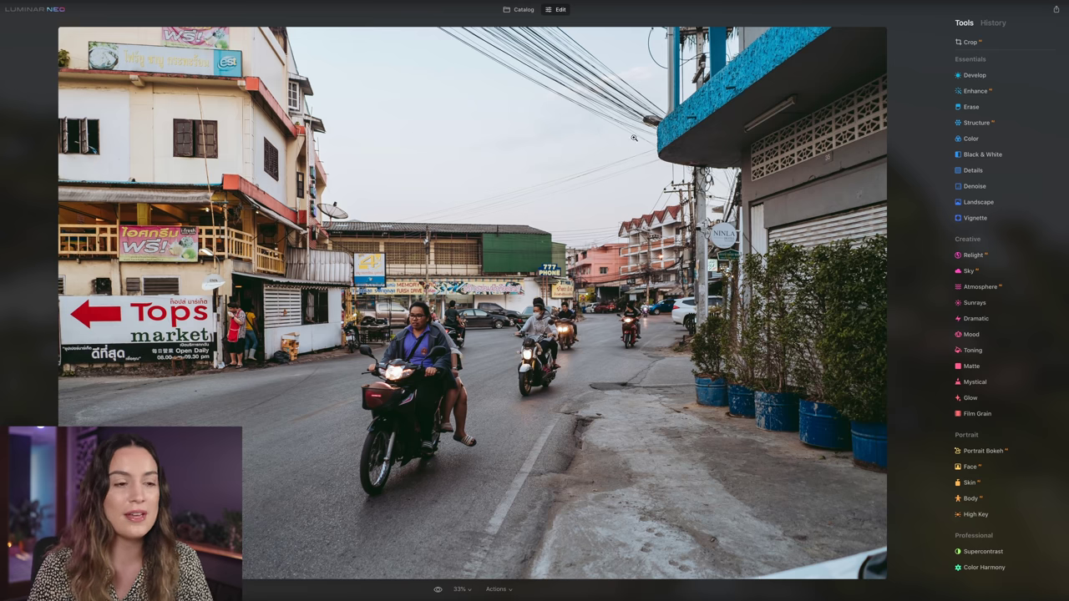
# Step: Apply Remove Powerlines to the street scene, then check it against the original with before/after
pyautogui.click(971, 106)
pyautogui.click(1007, 227)
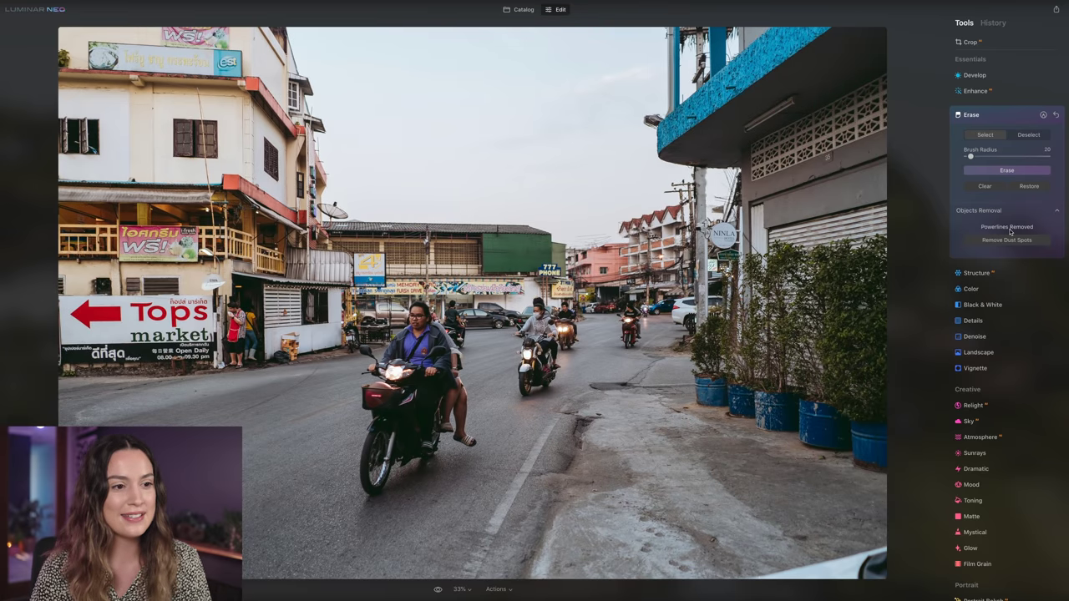
pyautogui.moveTo(1011, 232)
pyautogui.mouseDown()
pyautogui.moveTo(597, 92)
pyautogui.moveTo(608, 100)
pyautogui.mouseUp()
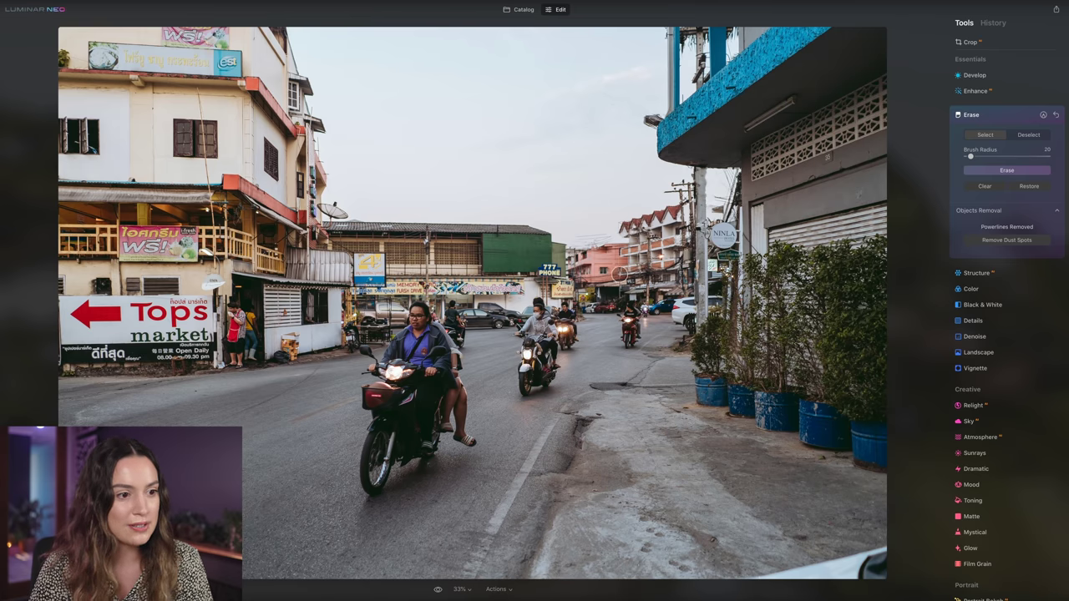
pyautogui.press('\\')
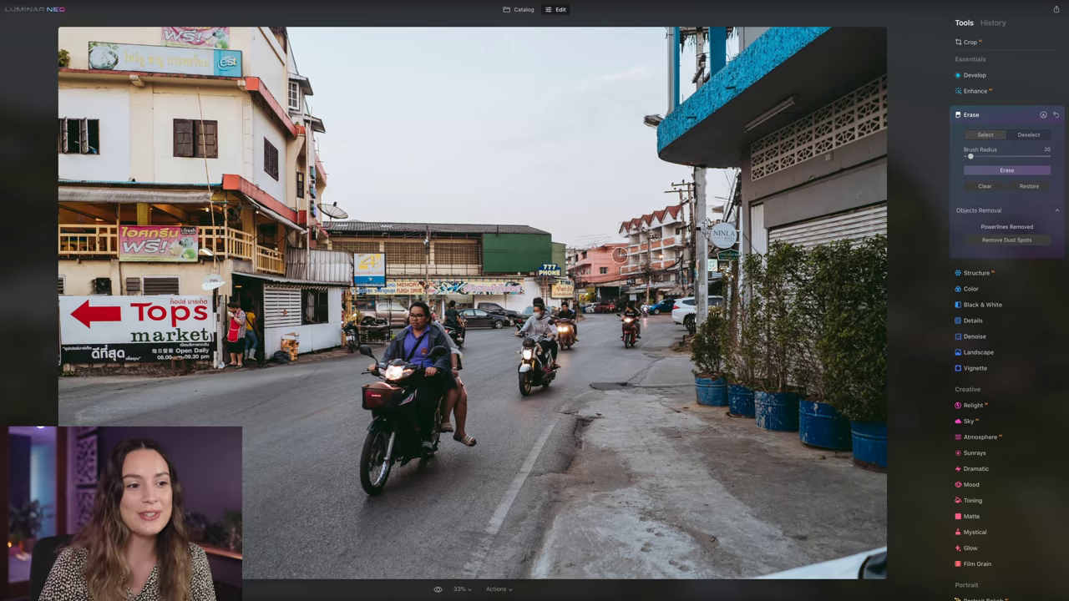
# Step: Mask a leftover sky spot, clearing a stray building mask with Restore, and erase it
pyautogui.moveTo(612, 242)
pyautogui.mouseDown()
pyautogui.moveTo(504, 245)
pyautogui.moveTo(567, 254)
pyautogui.moveTo(514, 256)
pyautogui.moveTo(620, 255)
pyautogui.moveTo(573, 268)
pyautogui.moveTo(652, 260)
pyautogui.mouseUp()
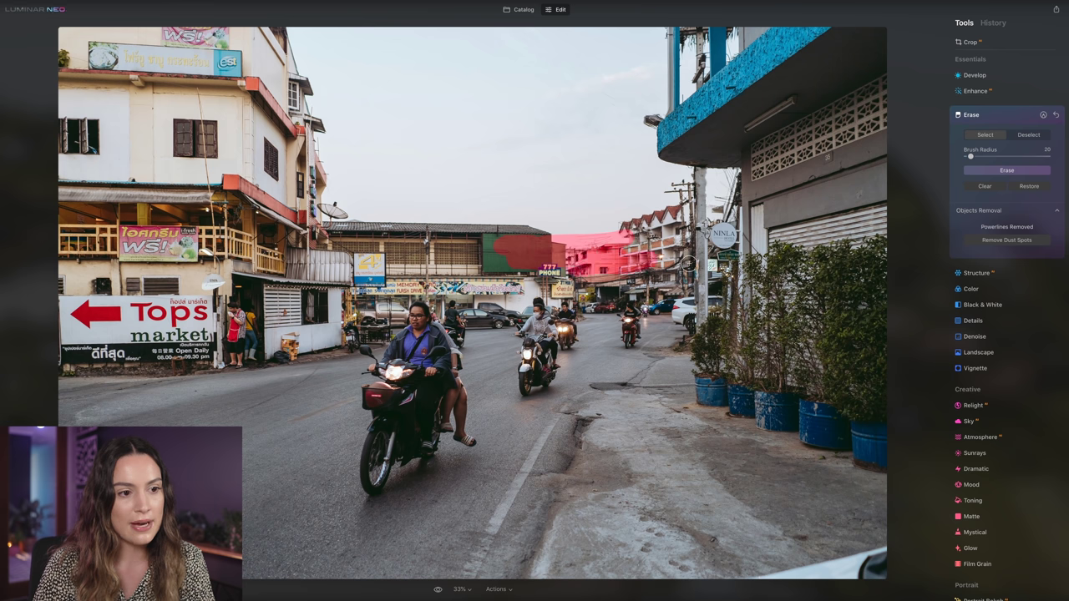
pyautogui.click(1033, 189)
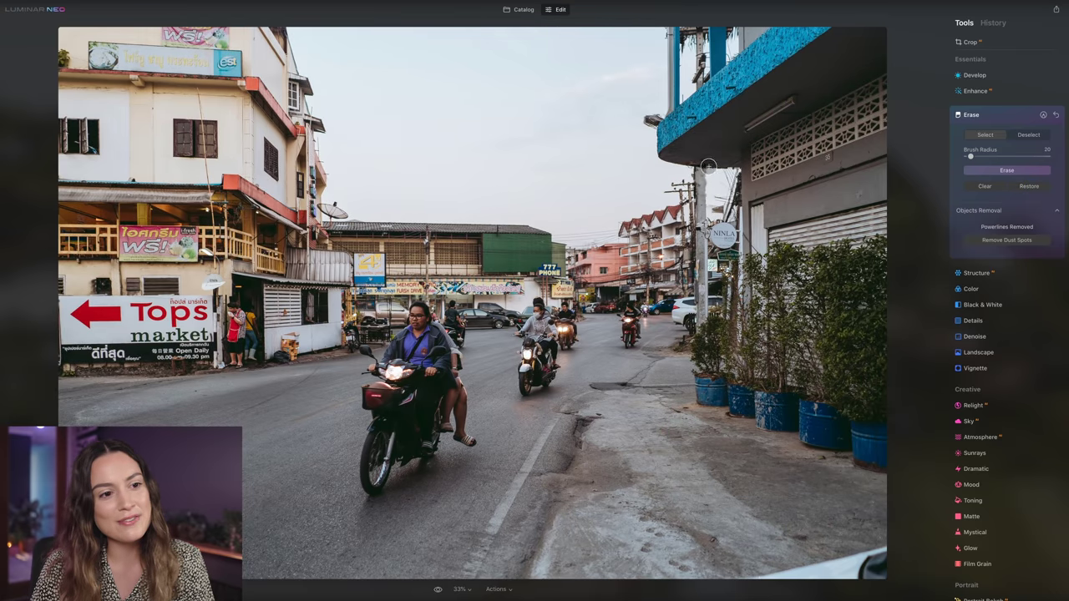
pyautogui.moveTo(708, 165)
pyautogui.mouseDown()
pyautogui.moveTo(710, 219)
pyautogui.moveTo(712, 172)
pyautogui.moveTo(732, 163)
pyautogui.moveTo(730, 215)
pyautogui.mouseUp()
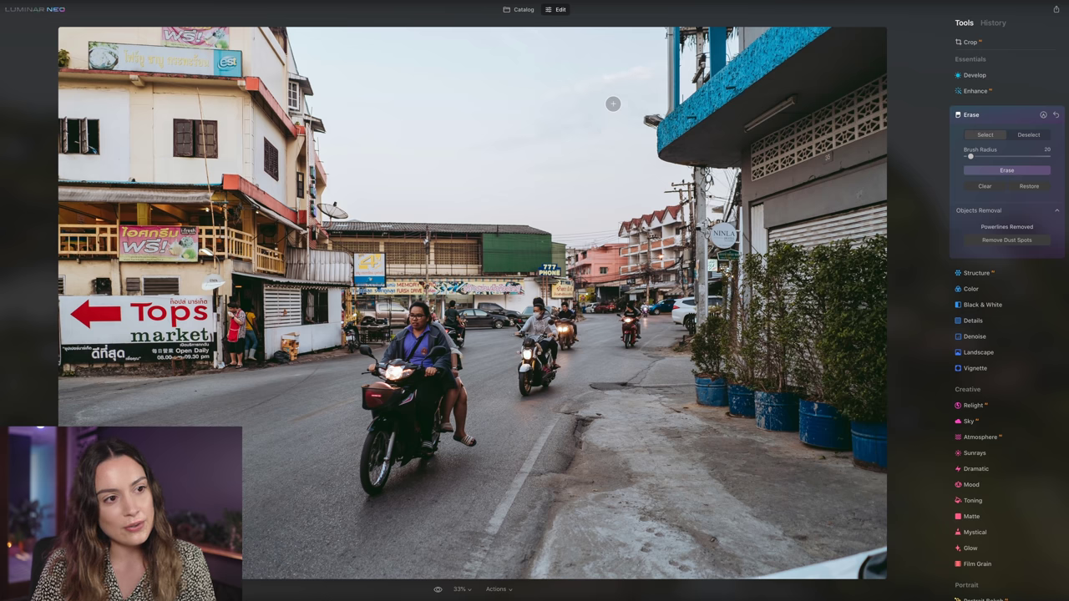
pyautogui.moveTo(613, 103); pyautogui.dragTo(607, 98)
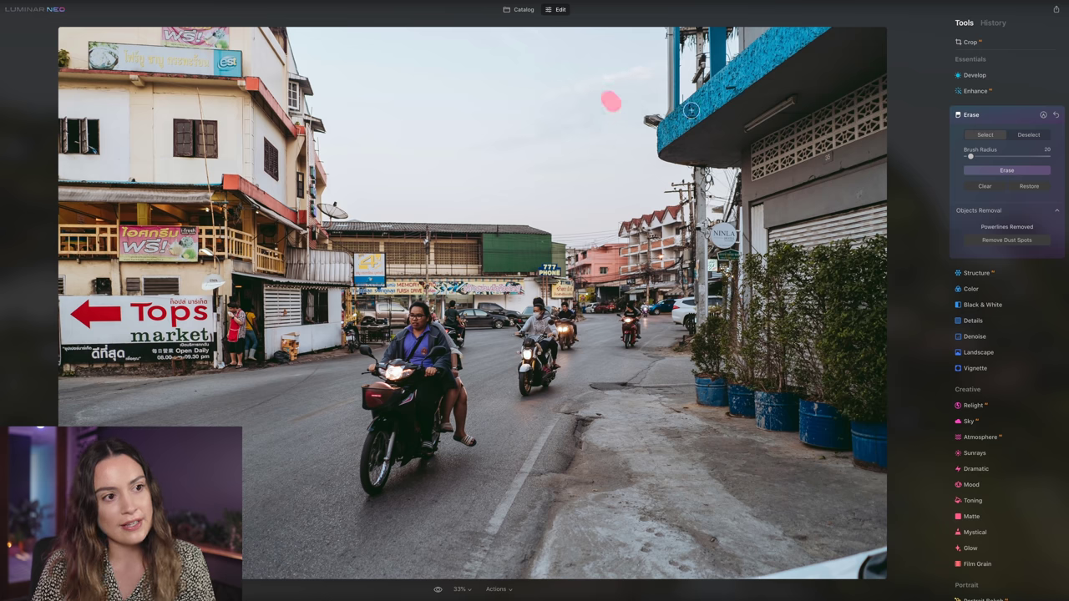
pyautogui.click(1006, 171)
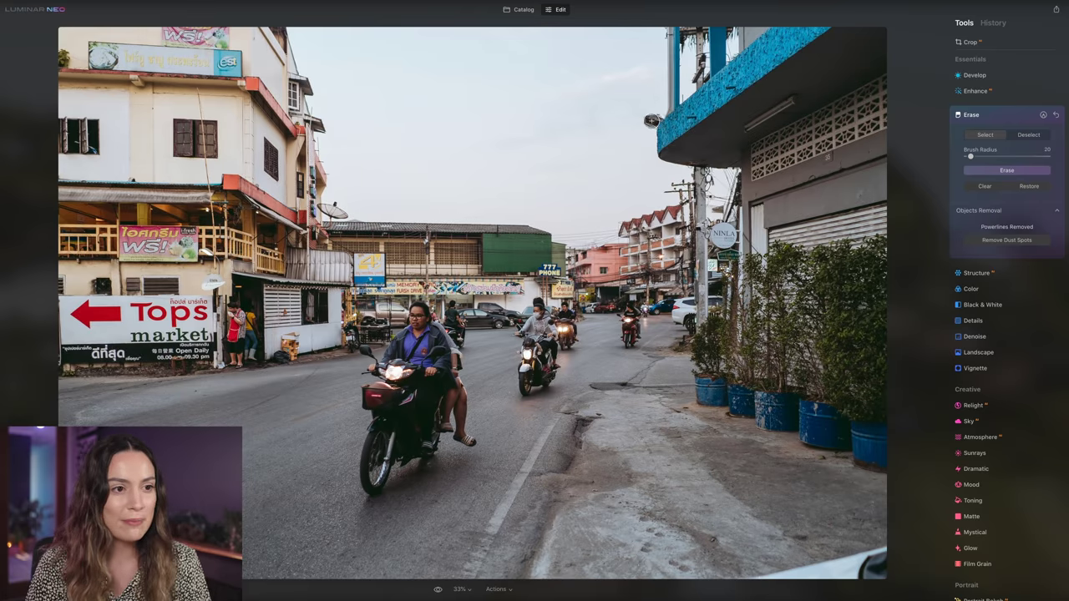
# Step: Erase the wall lamp on the blue building and compare with the original
pyautogui.moveTo(654, 121); pyautogui.dragTo(651, 121)
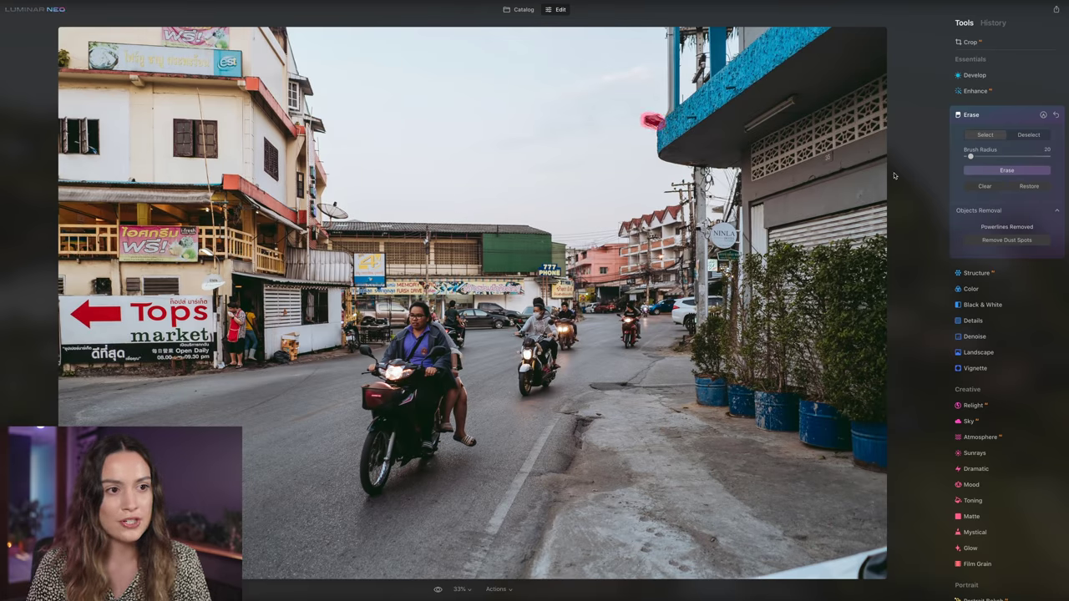
pyautogui.click(1007, 170)
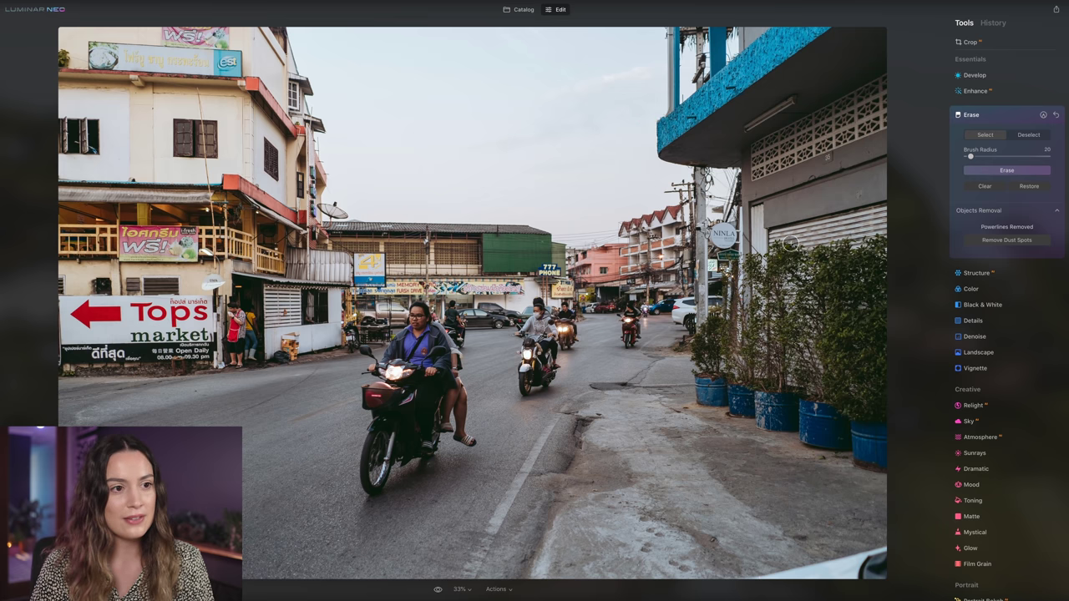
pyautogui.press('\\')
pyautogui.press('\\')
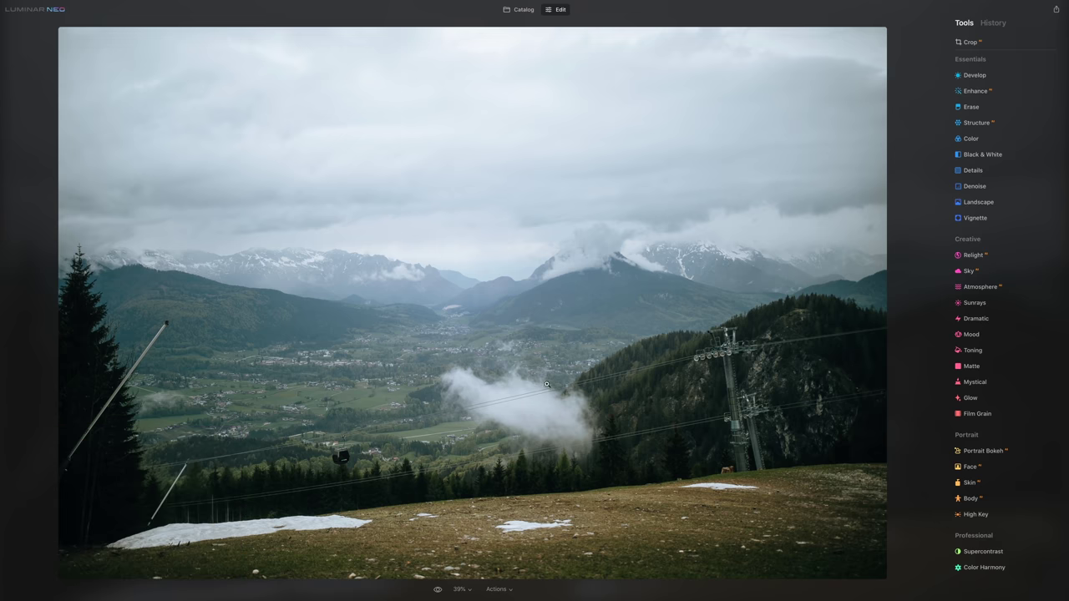
# Step: Run Remove Powerlines from the Erase tool to clear the ski-lift cables
pyautogui.click(977, 108)
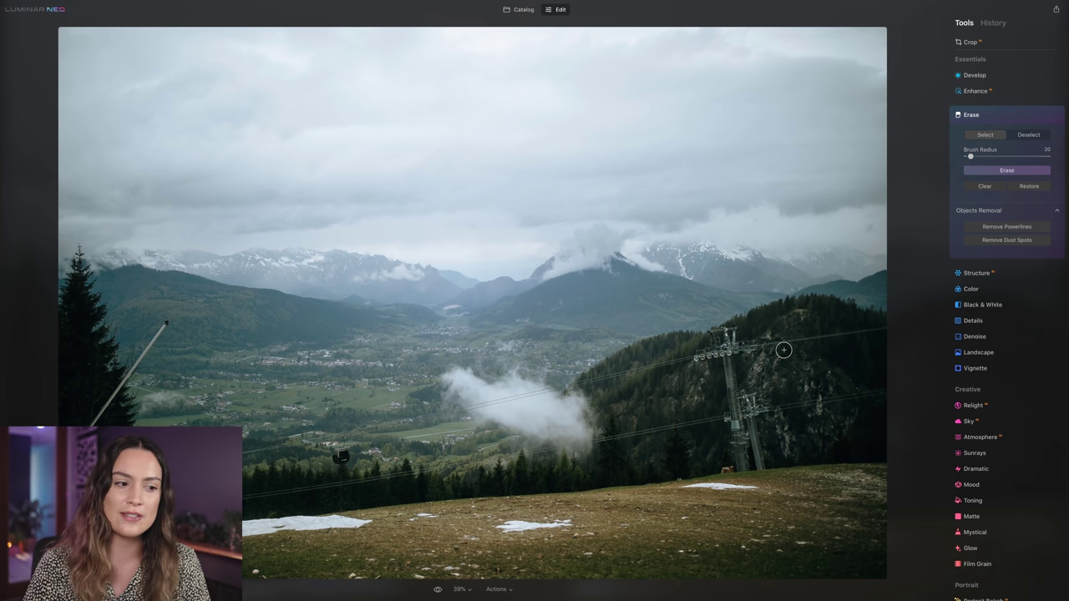
pyautogui.click(1003, 227)
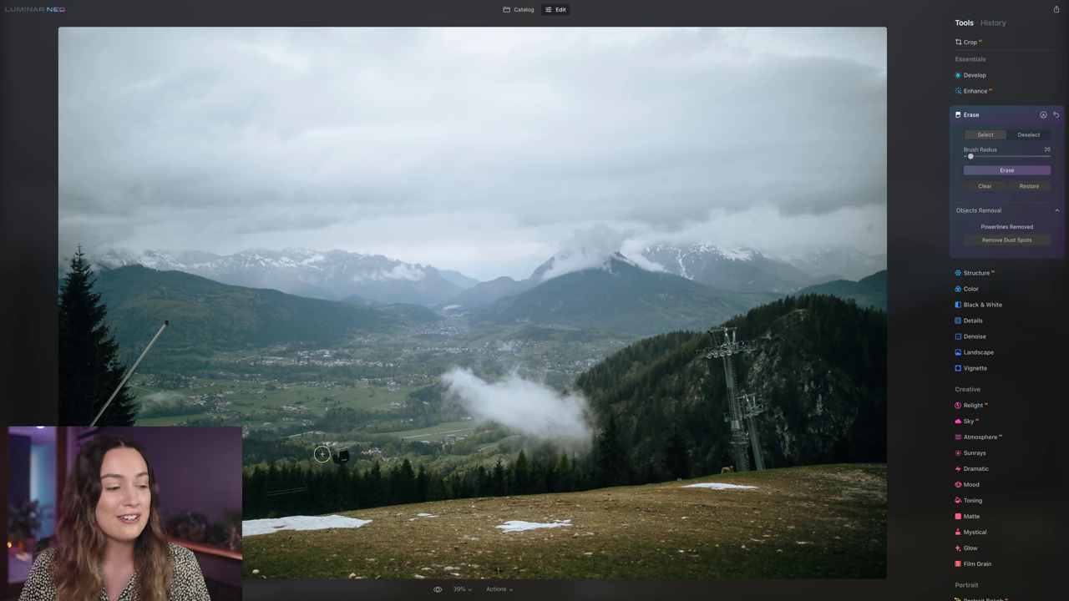
# Step: Mask the gondola over the forest, adjusting brush size, and erase it
pyautogui.moveTo(339, 458); pyautogui.dragTo(340, 454)
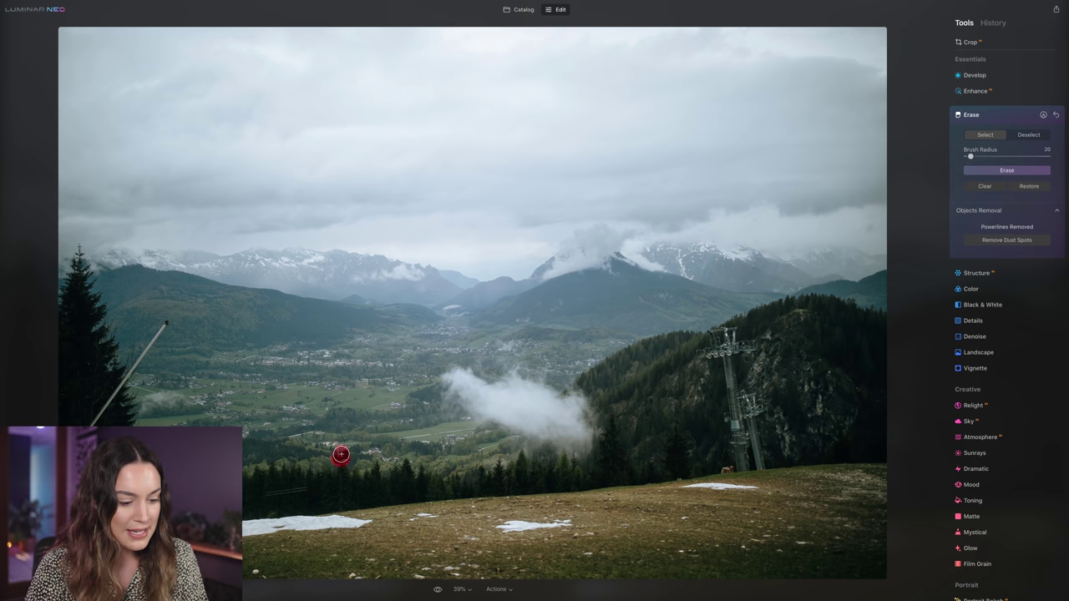
pyautogui.press('[')
pyautogui.moveTo(344, 440); pyautogui.dragTo(342, 447)
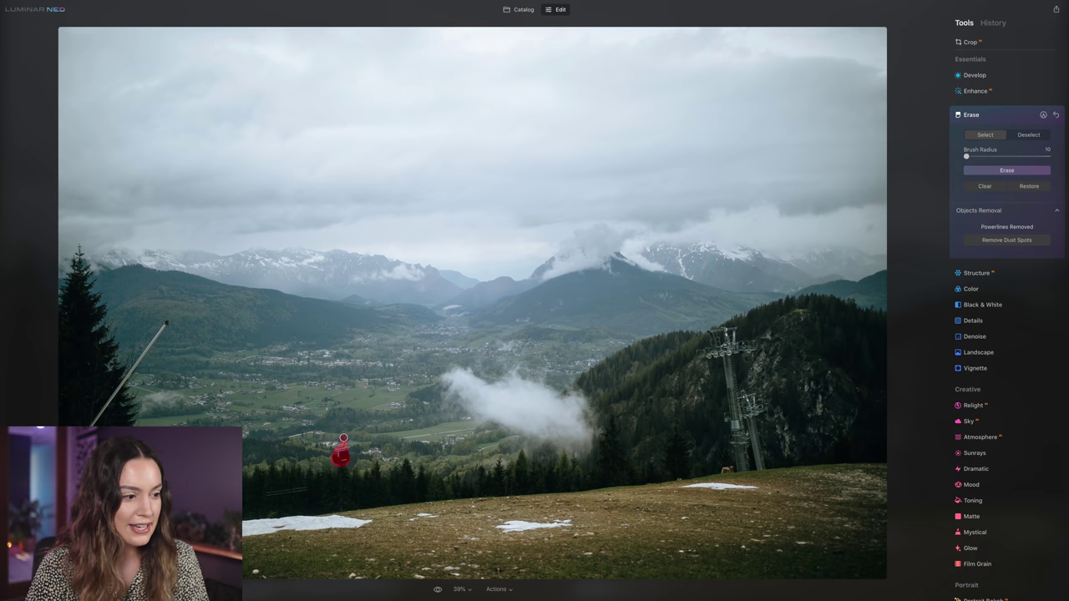
pyautogui.press(']')
pyautogui.click(1008, 171)
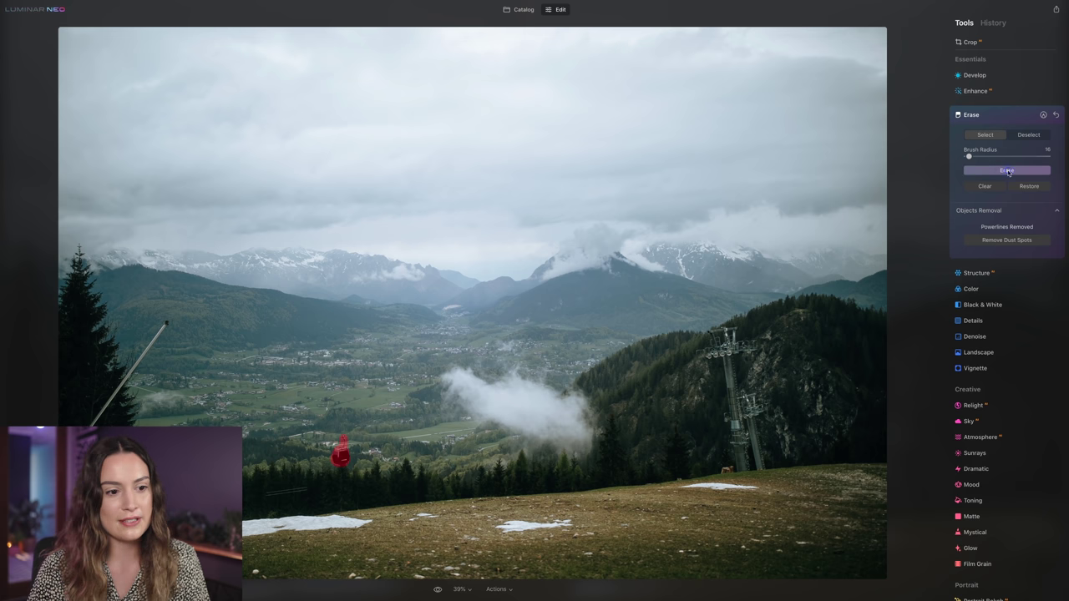
# Step: Mark a leftover cable and the pole at the left edge, check before/after, and erase them
pyautogui.moveTo(267, 494); pyautogui.dragTo(306, 490)
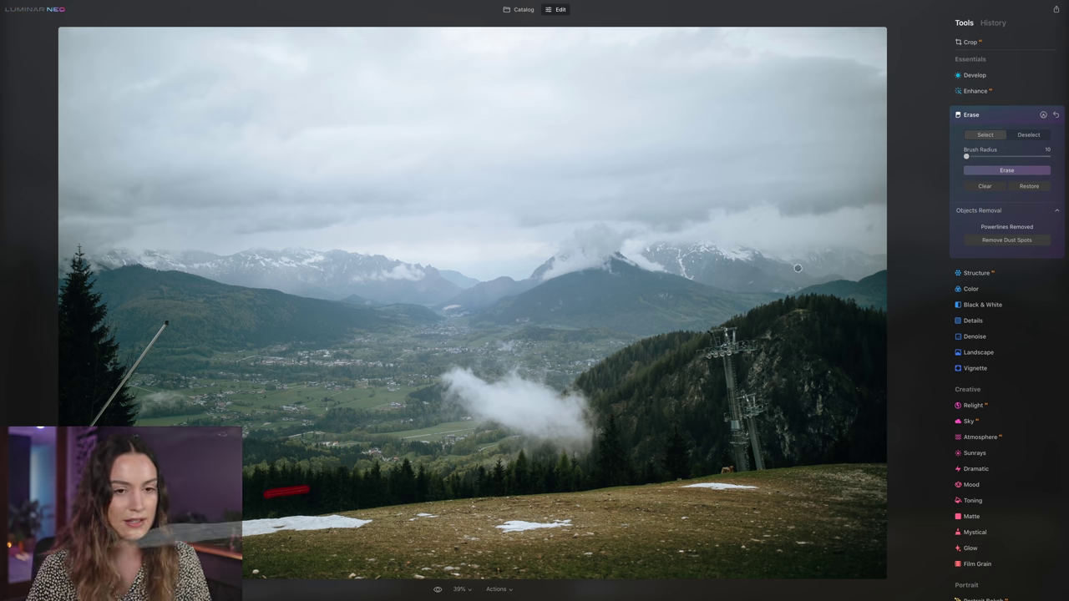
pyautogui.press('\\')
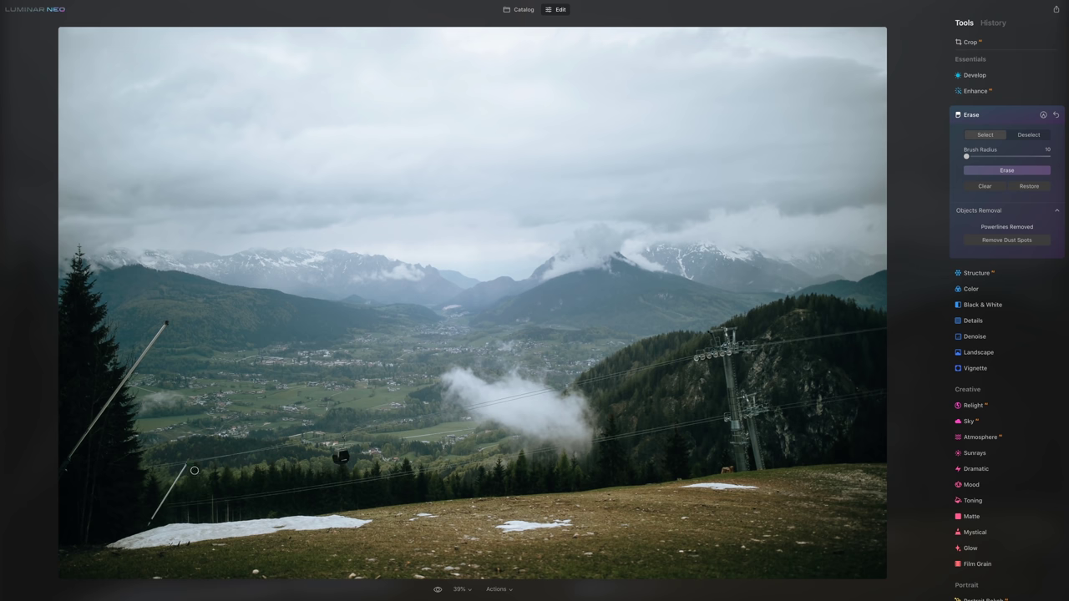
pyautogui.press('\\')
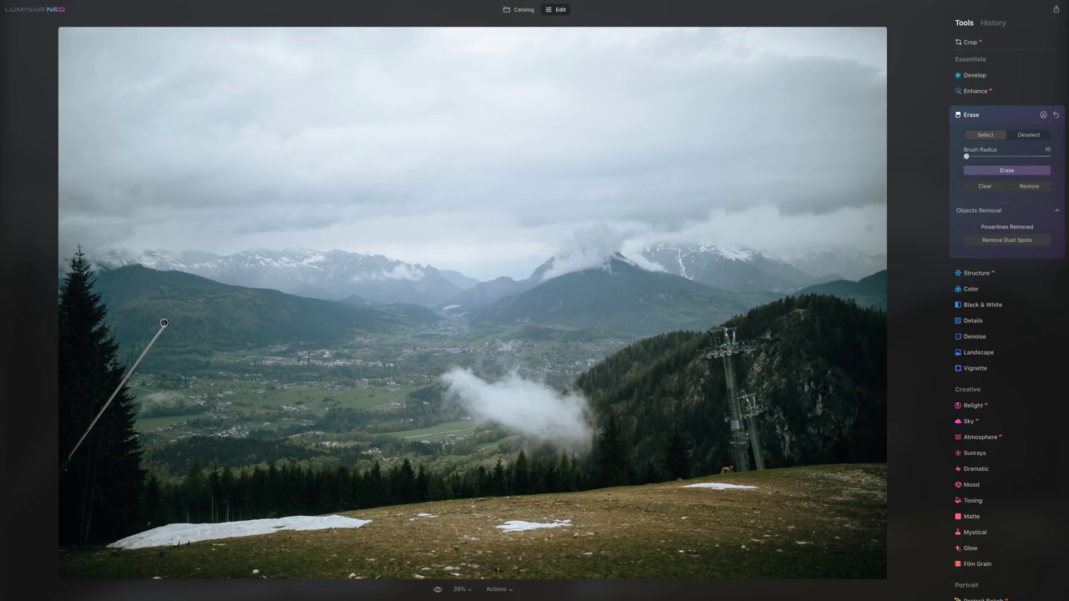
pyautogui.moveTo(167, 324)
pyautogui.mouseDown()
pyautogui.moveTo(77, 443)
pyautogui.moveTo(53, 493)
pyautogui.mouseUp()
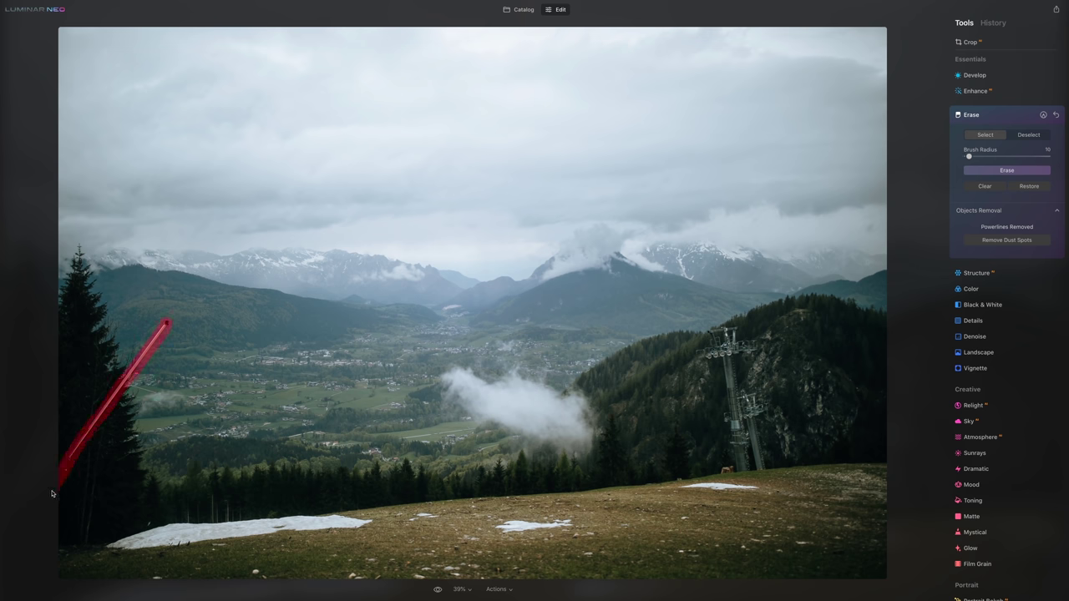
pyautogui.click(1006, 170)
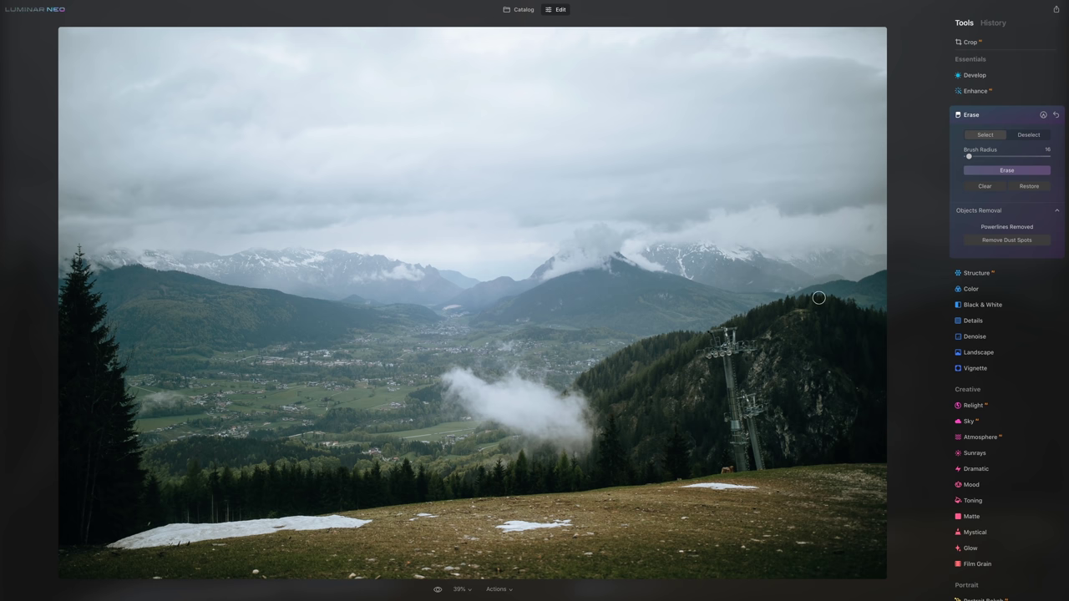
# Step: Shrink the brush to radius 10, mask part of the tower, then clear that mask with Restore
pyautogui.press('[')
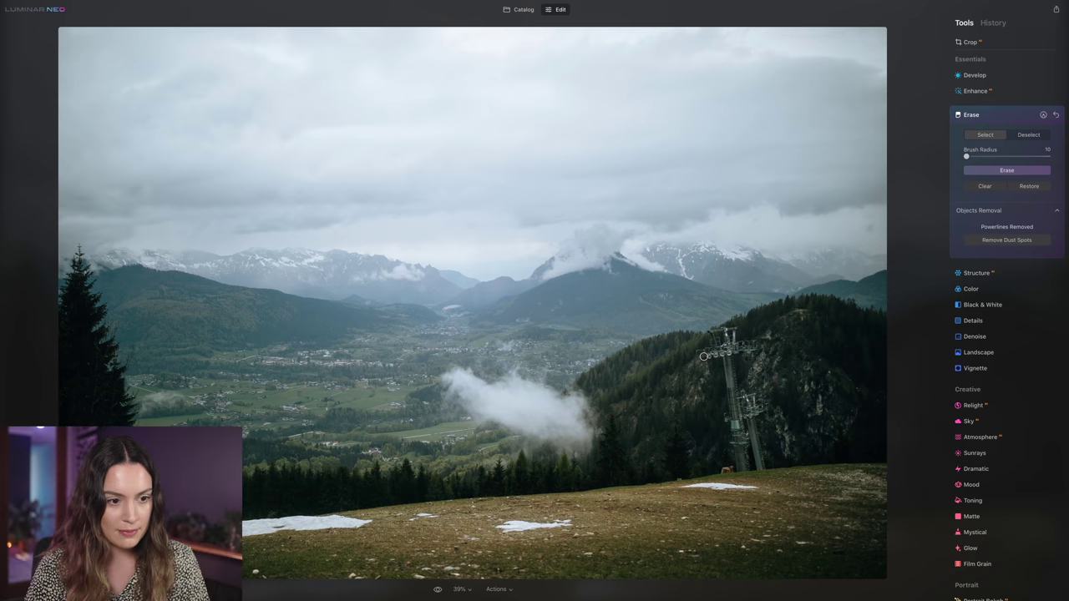
pyautogui.moveTo(704, 356); pyautogui.dragTo(698, 358)
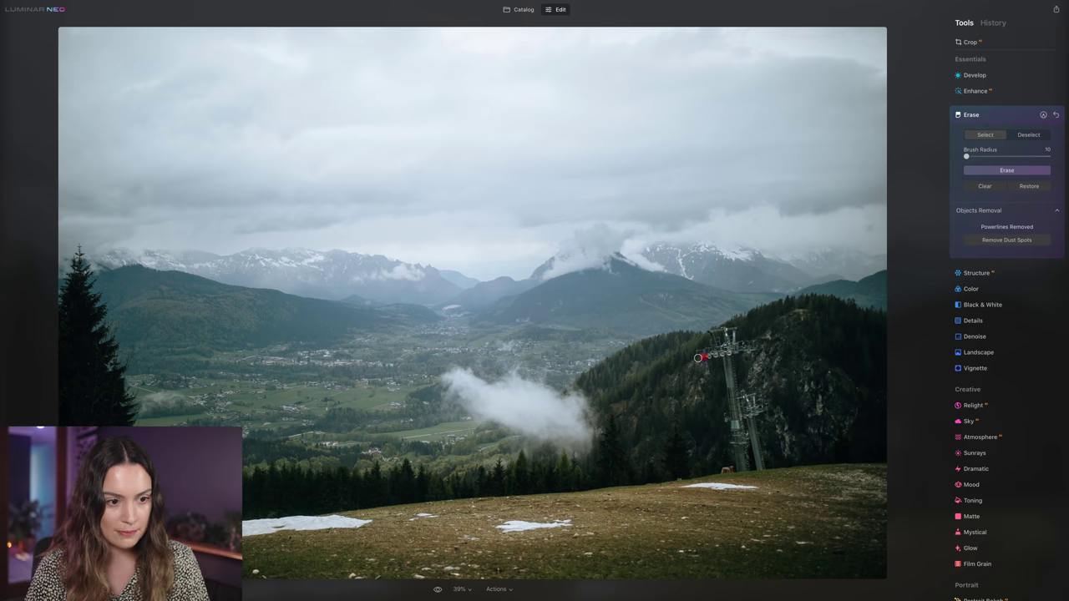
pyautogui.click(1032, 188)
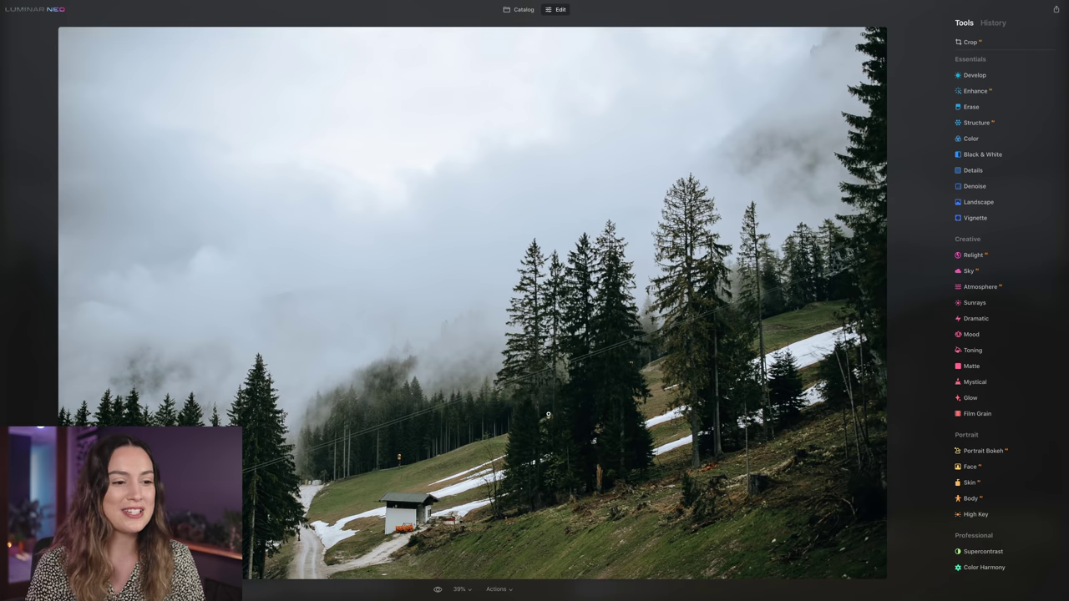
# Step: Run Remove Powerlines on the foggy hillside and toggle Powerlines Removed repeatedly to compare
pyautogui.click(972, 106)
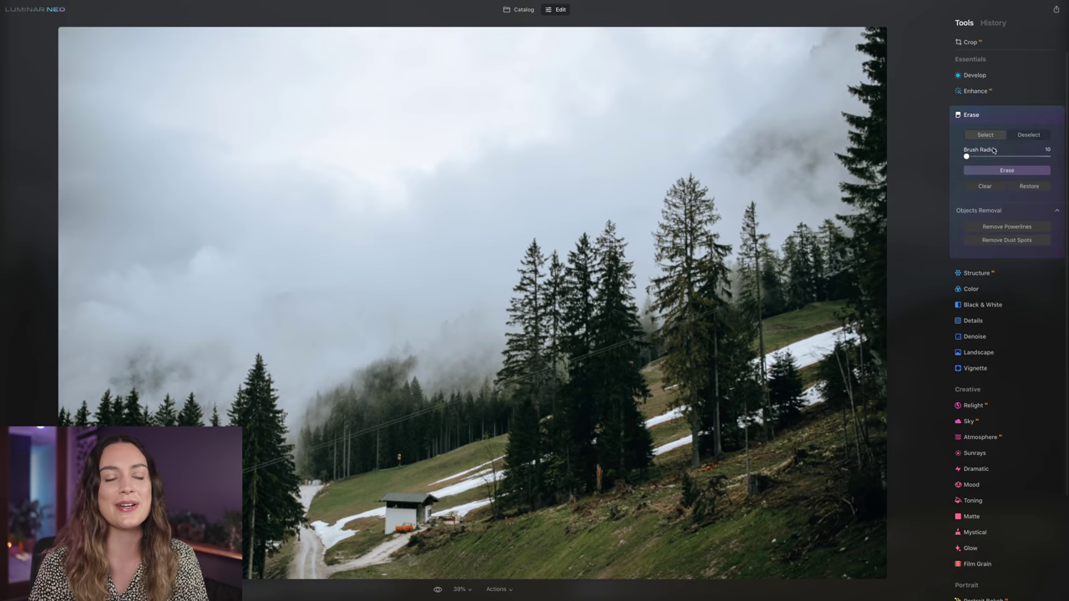
pyautogui.click(1006, 226)
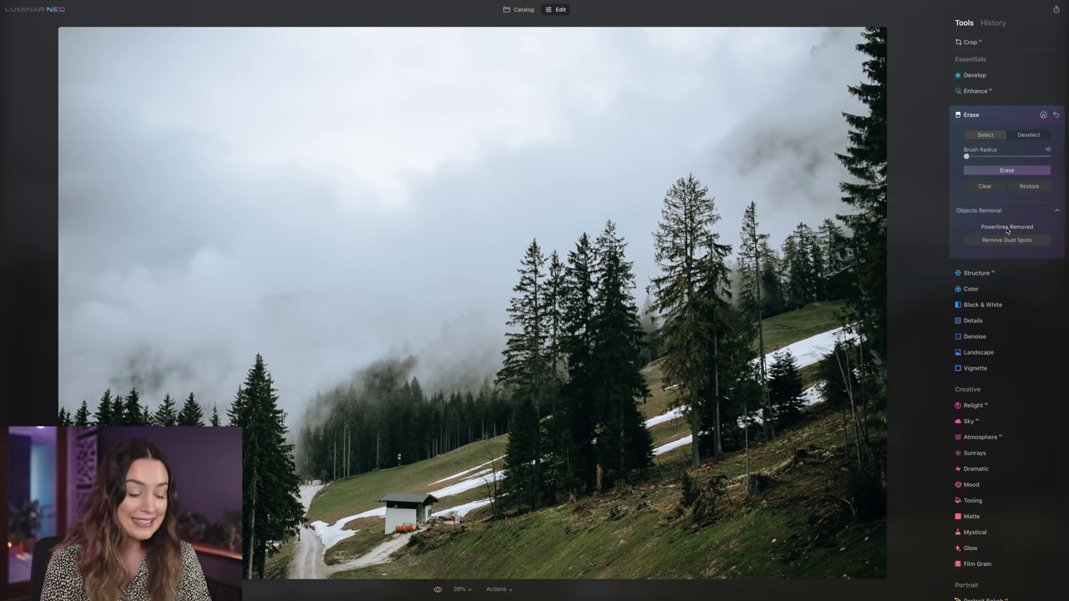
pyautogui.click(1007, 232)
pyautogui.click(1007, 231)
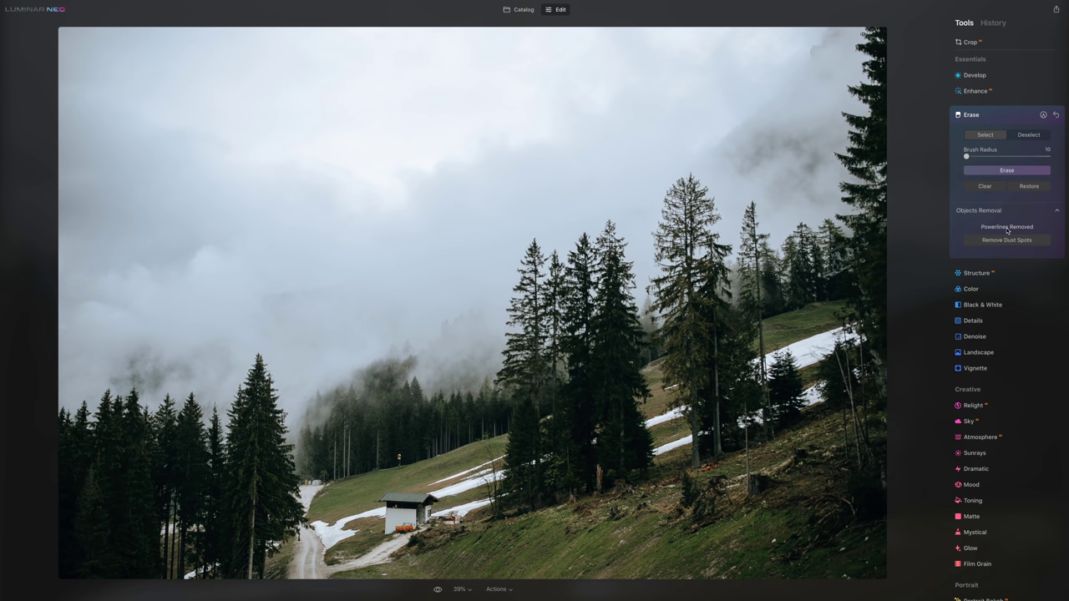
pyautogui.click(1007, 232)
pyautogui.click(1007, 232)
pyautogui.click(1008, 231)
pyautogui.click(1007, 231)
pyautogui.click(1008, 232)
pyautogui.click(1007, 231)
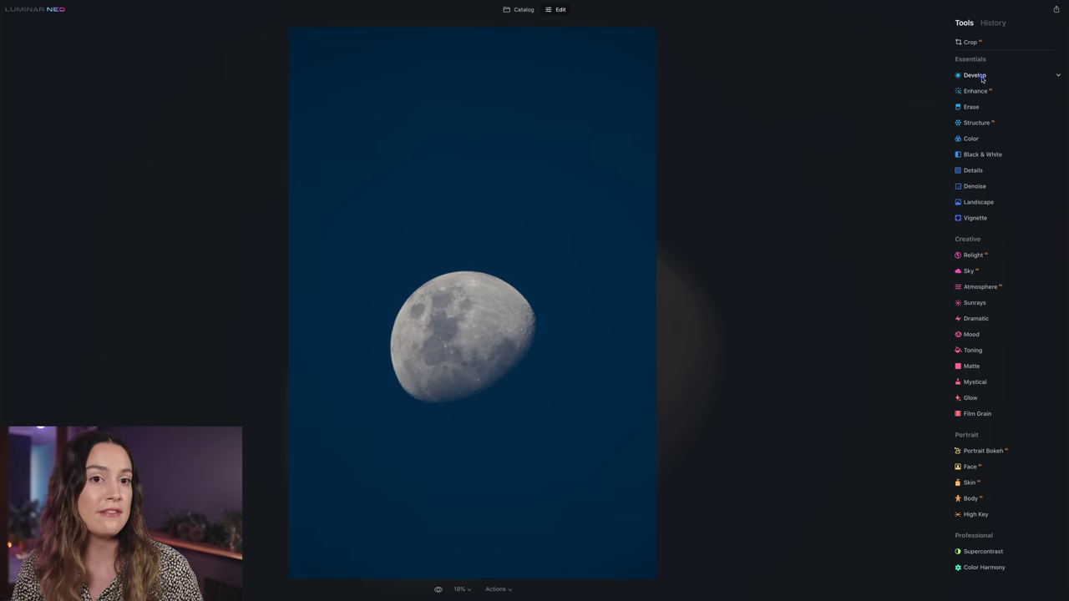
# Step: Raise the luminance tone curve in Develop > Curves to lighten the moon photo's sky
pyautogui.click(982, 80)
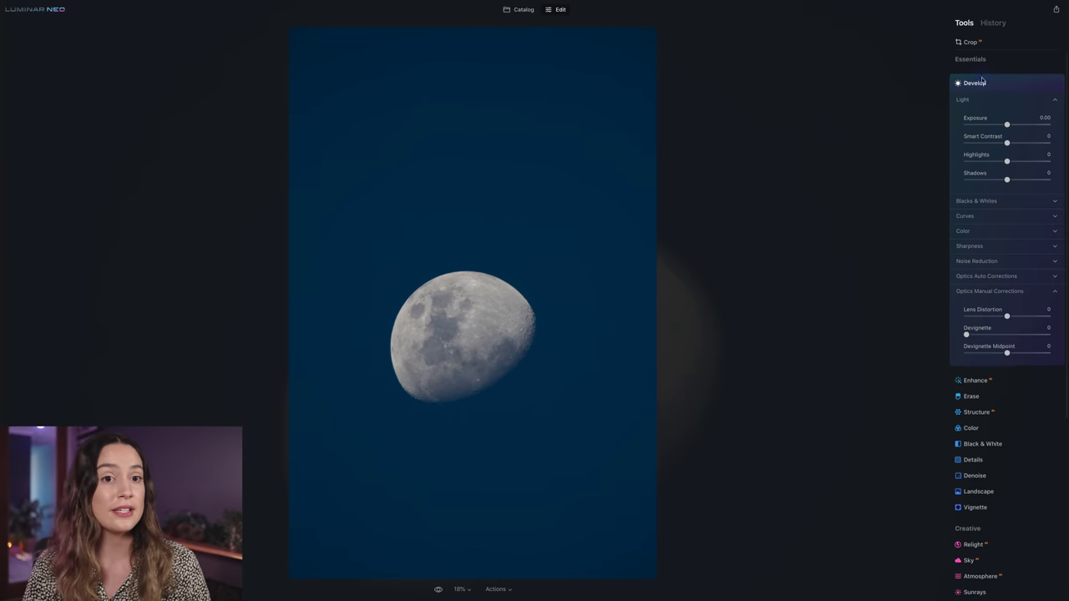
pyautogui.click(996, 235)
pyautogui.click(991, 217)
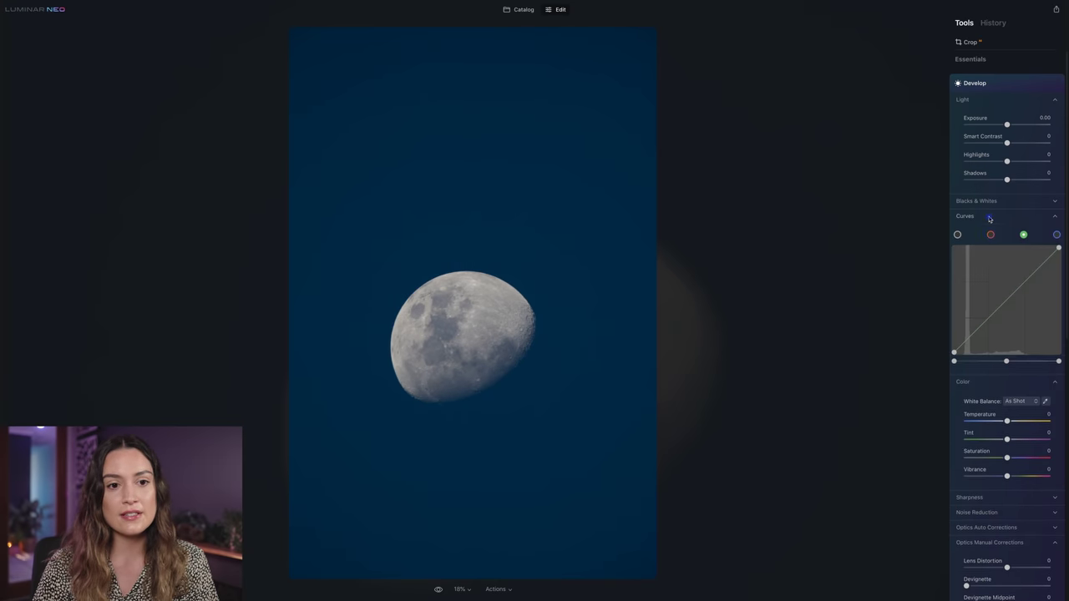
pyautogui.click(958, 218)
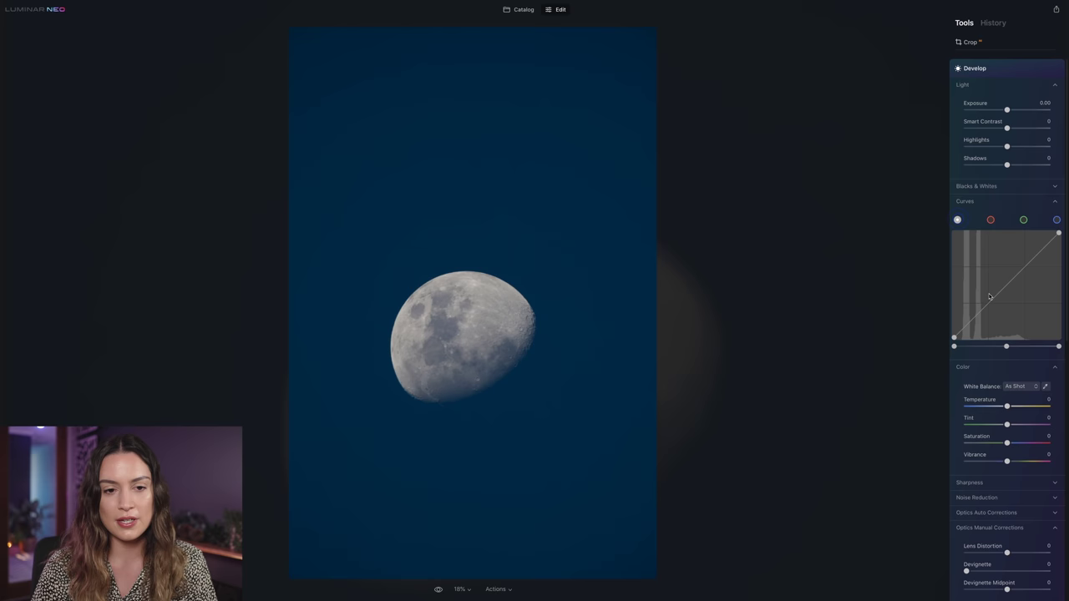
pyautogui.moveTo(989, 301); pyautogui.dragTo(979, 297)
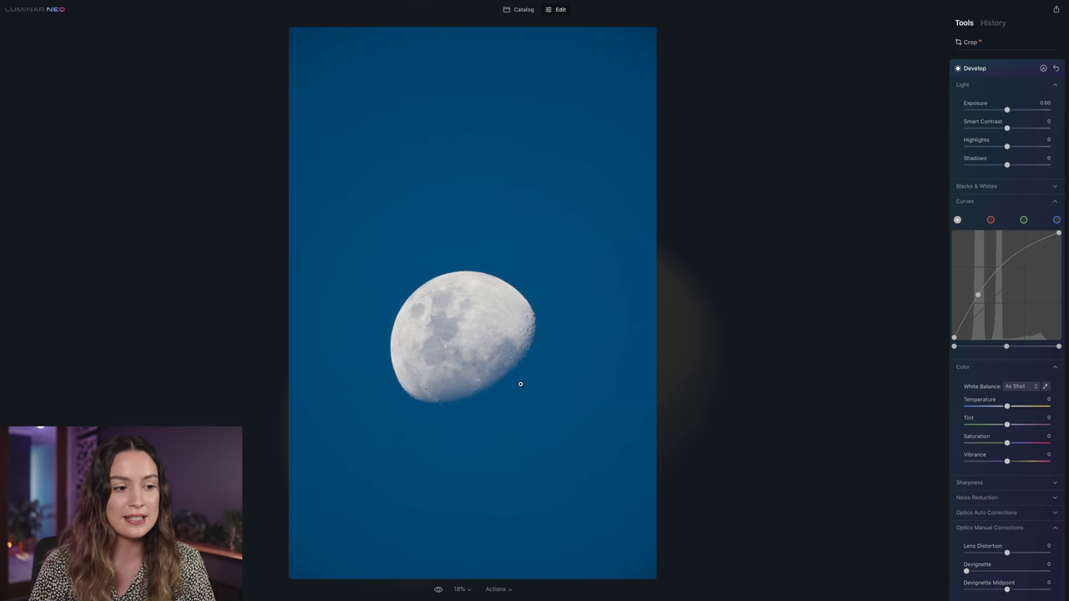
# Step: Collapse Develop and apply Remove Dust Spots from the Erase tool to the moon photo
pyautogui.click(975, 68)
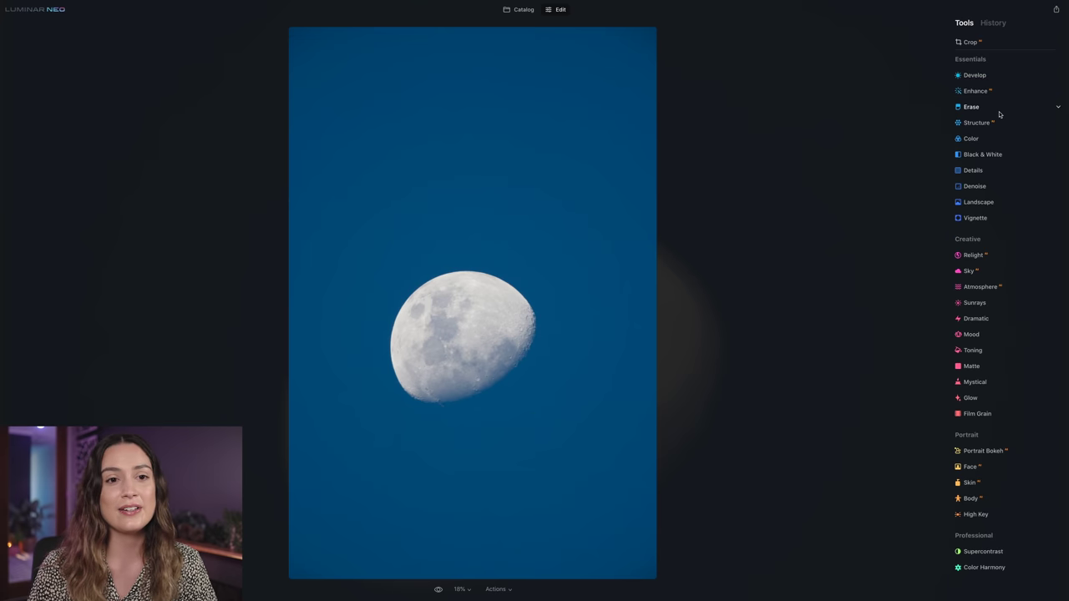
pyautogui.click(999, 112)
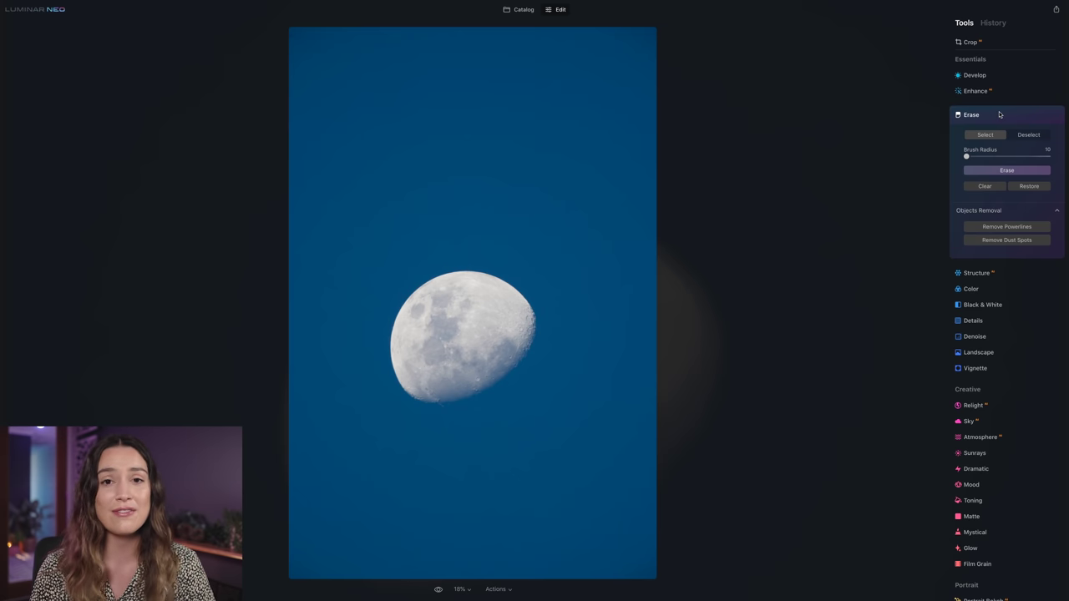
pyautogui.click(1012, 243)
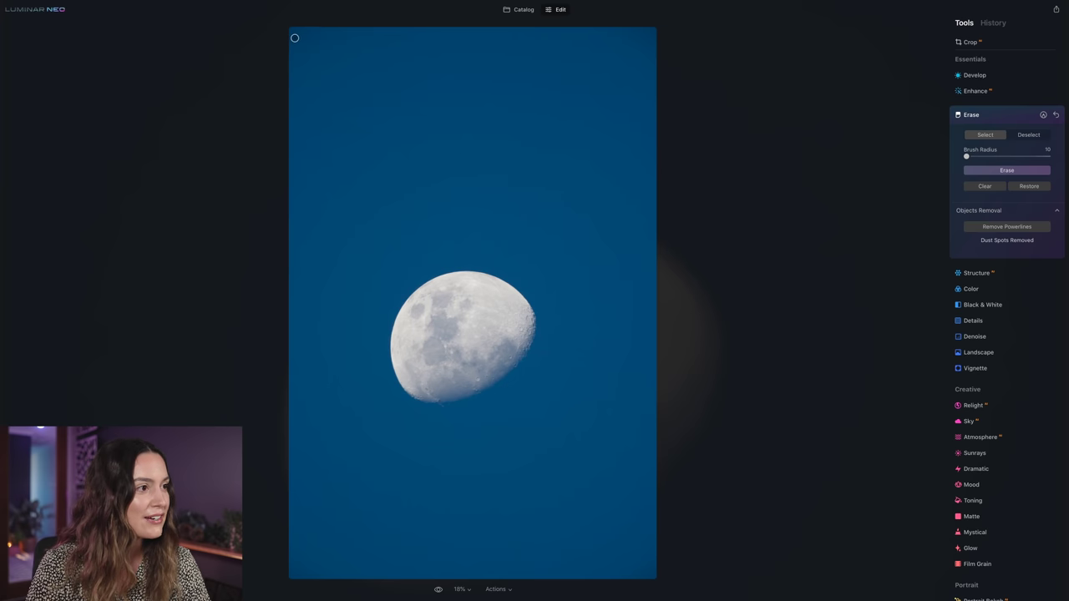
# Step: Compare the moon photo with its original, auto-remove dust spots from the plane photo, and erase the spot right of the plane
pyautogui.press('\\')
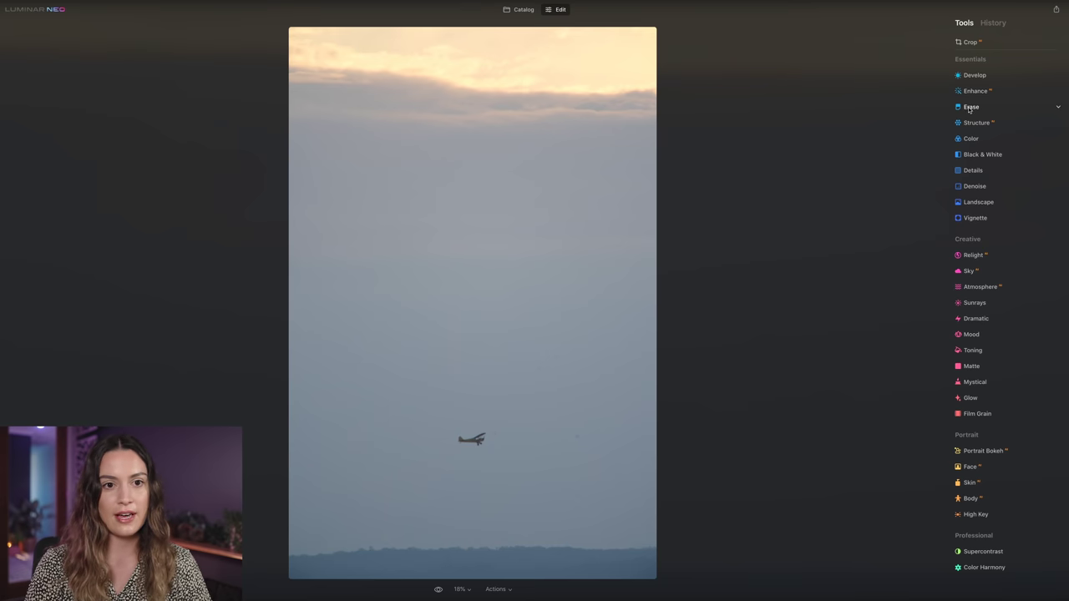
pyautogui.click(1007, 241)
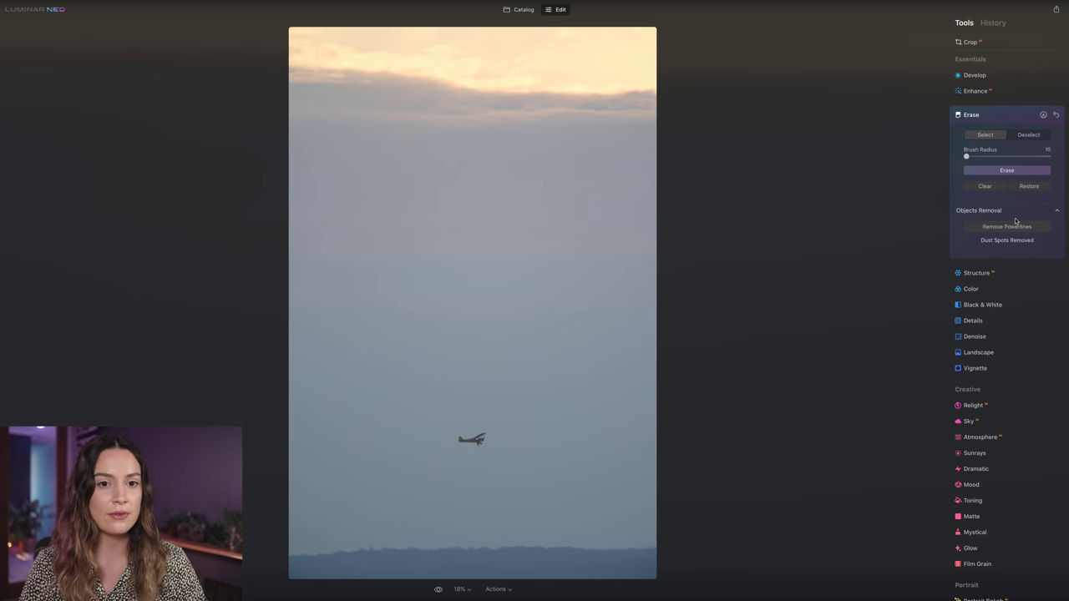
pyautogui.click(576, 436)
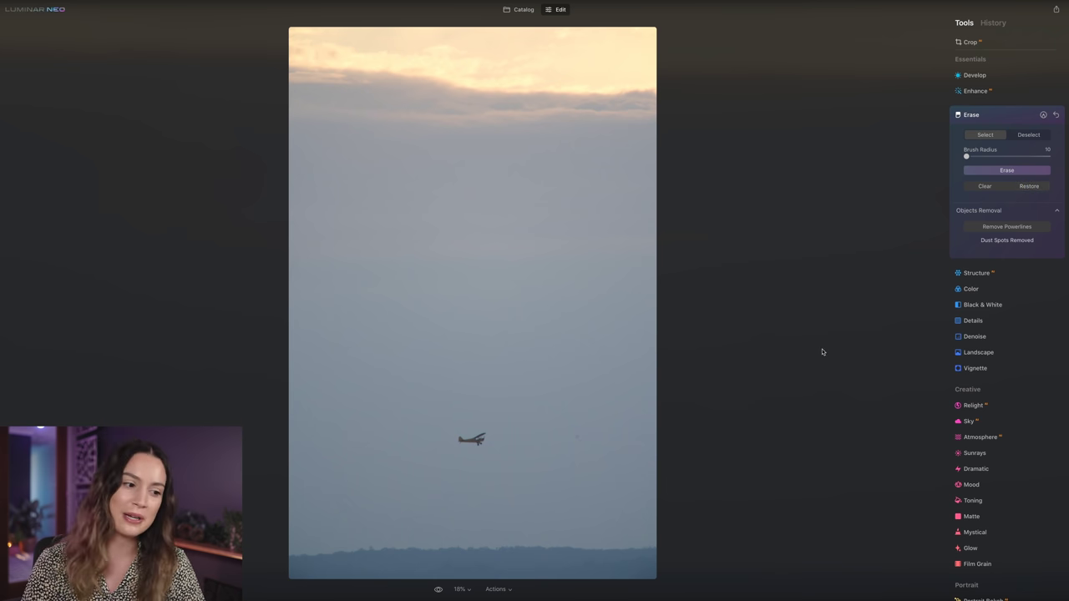
pyautogui.click(577, 435)
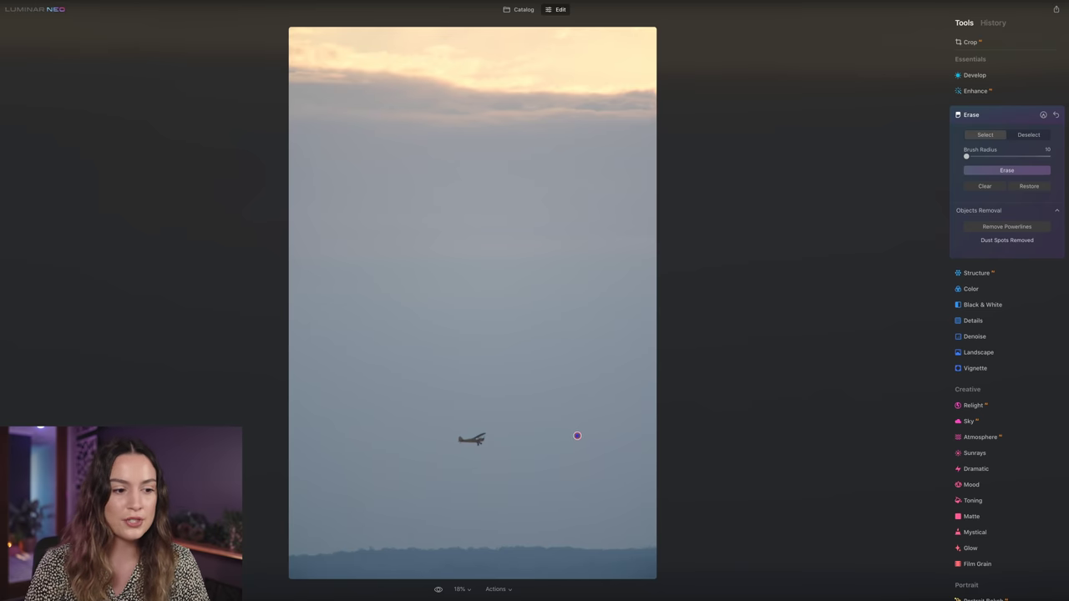
pyautogui.click(1010, 171)
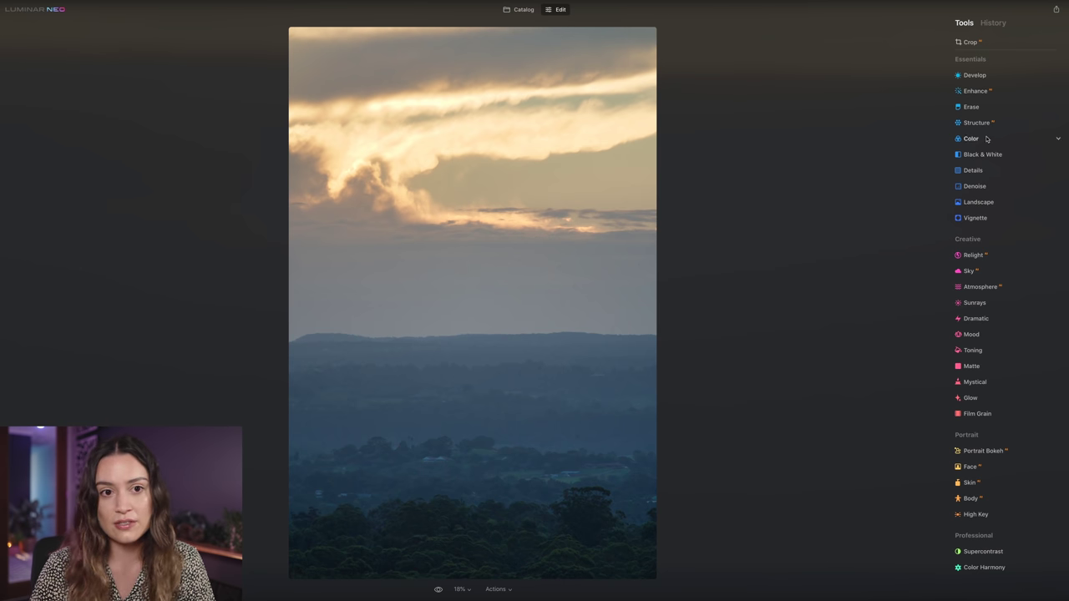
# Step: Run Erase's Remove Dust Spots on the sunset hills photo, then brush out the small treeline spot
pyautogui.click(972, 107)
pyautogui.click(1006, 239)
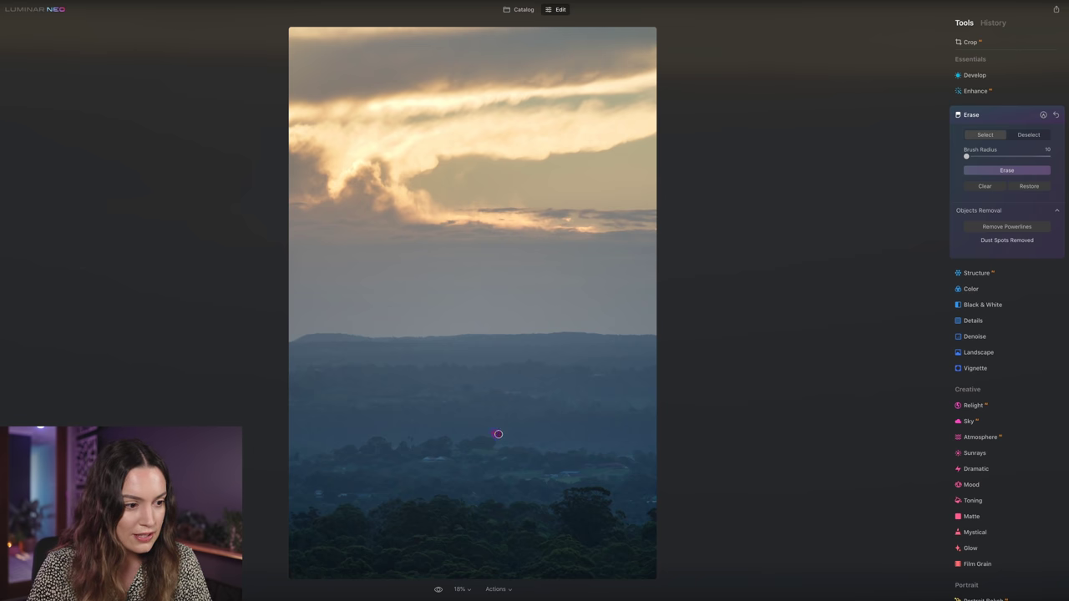
pyautogui.click(497, 435)
pyautogui.click(1016, 170)
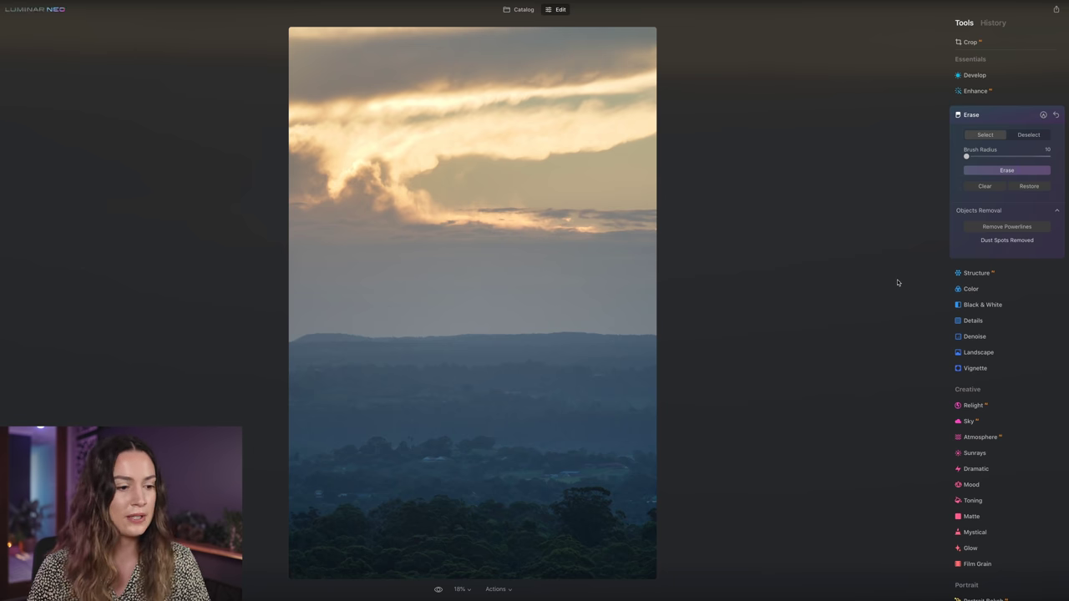